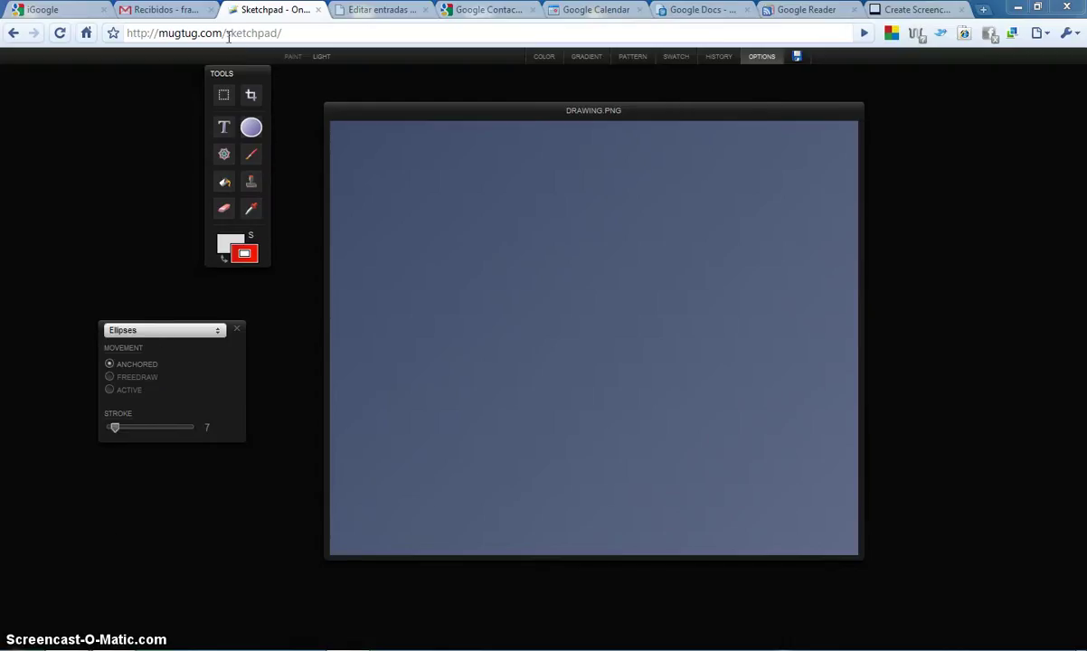
Move the drawing window away from the tools and display the Color, Gradient, Pattern, Swatch and History palettes
{"action": "left_click_drag", "start_coordinate": [225, 34], "coordinate": [278, 37]}
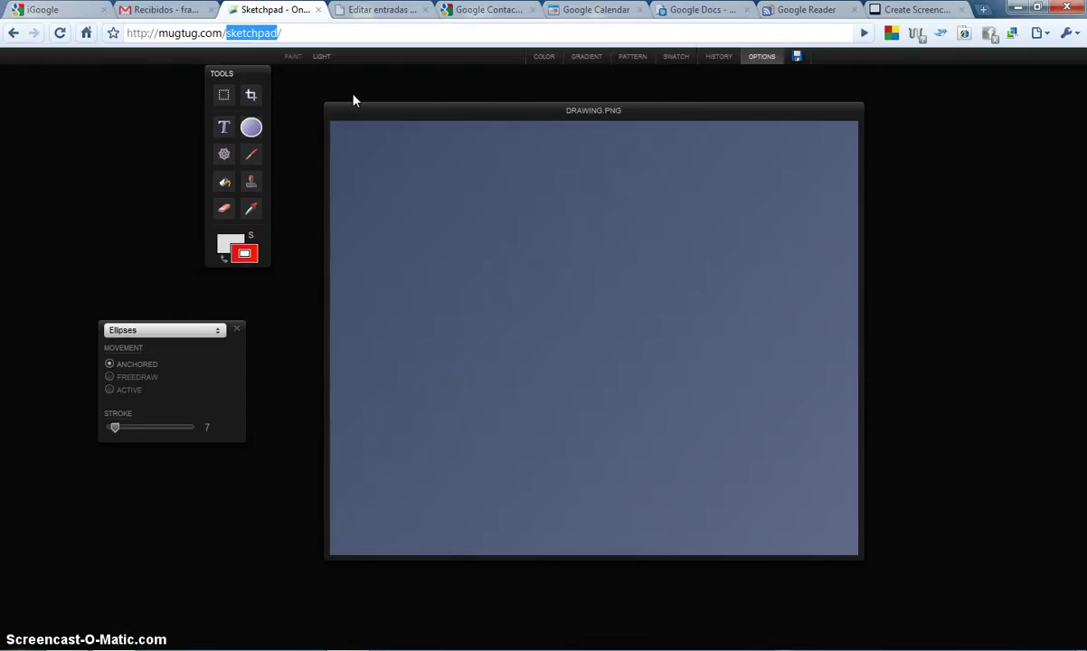
{"action": "left_click_drag", "start_coordinate": [391, 111], "coordinate": [507, 146]}
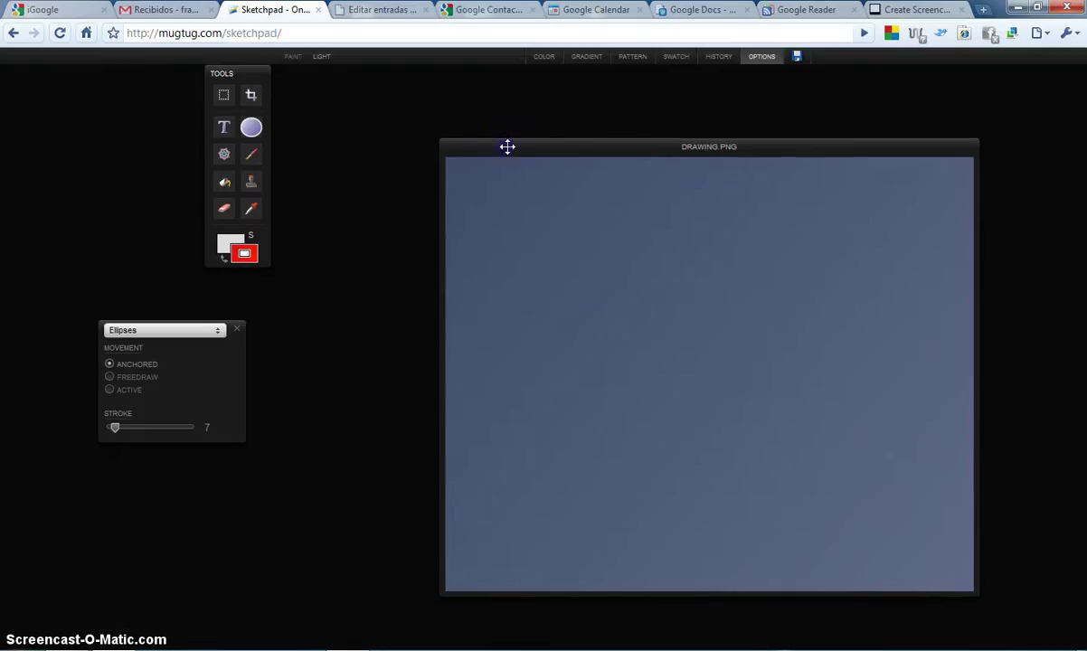
{"action": "left_click", "coordinate": [551, 63]}
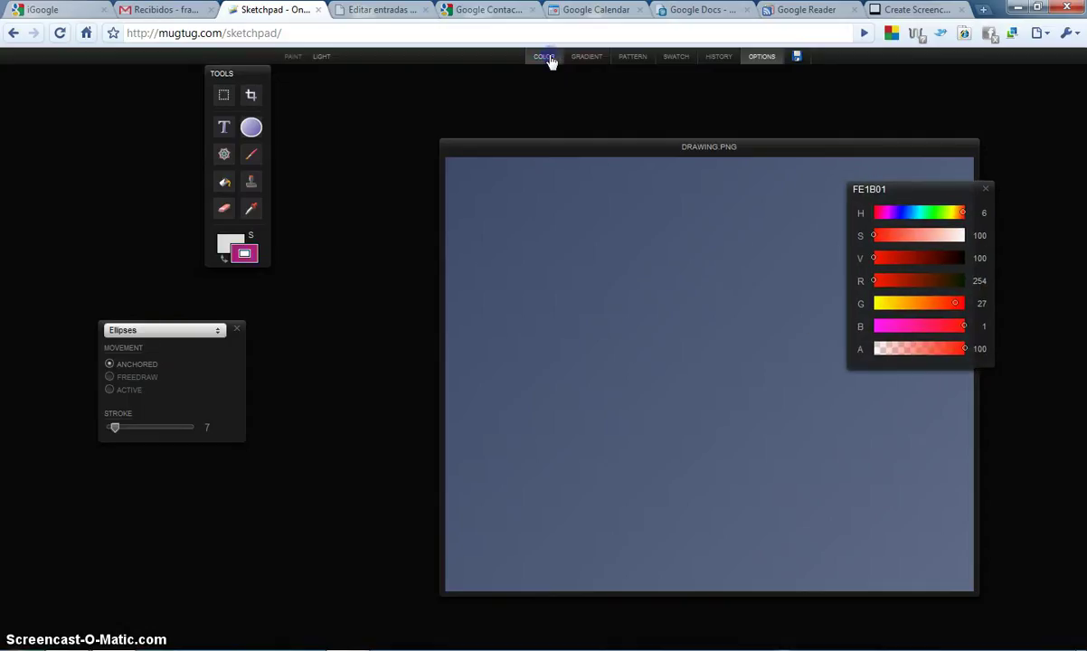
{"action": "left_click", "coordinate": [579, 62]}
{"action": "left_click", "coordinate": [623, 61]}
{"action": "left_click", "coordinate": [675, 57]}
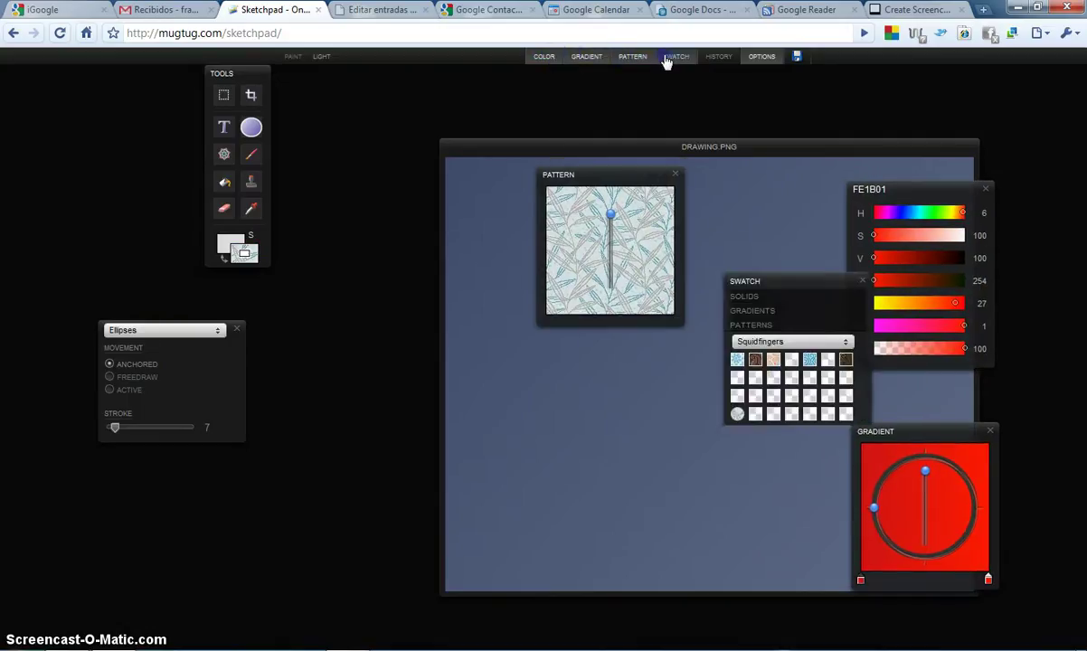
{"action": "left_click", "coordinate": [717, 57]}
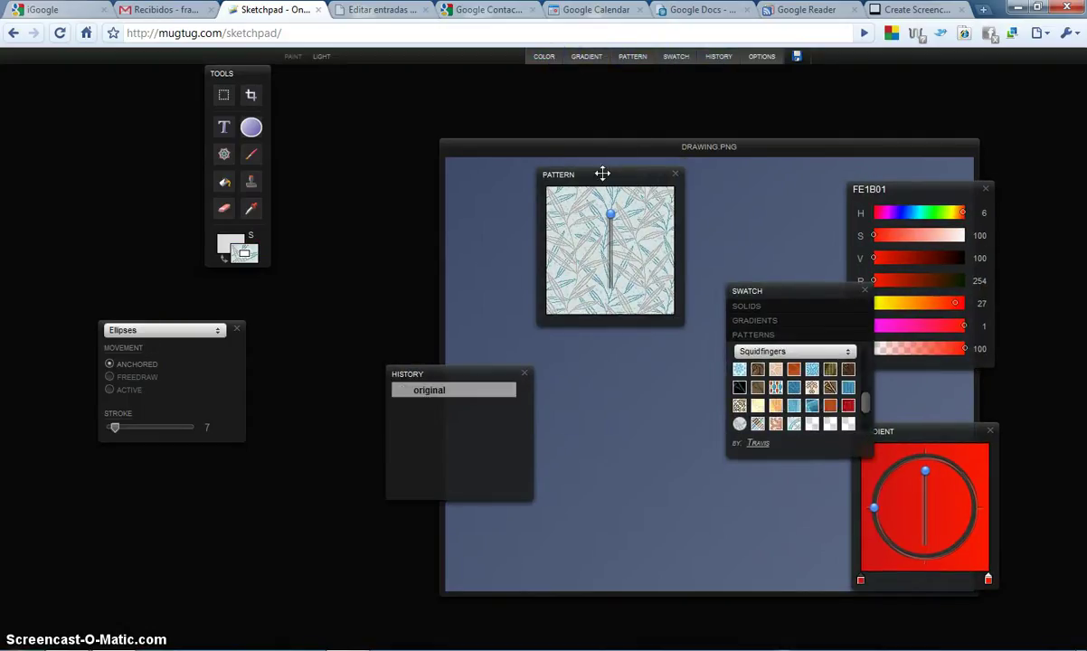
Rearrange the Pattern, History, Swatch, Color and Gradient palettes around the tools so that they no longer cover the canvas
{"action": "left_click_drag", "start_coordinate": [602, 173], "coordinate": [360, 130]}
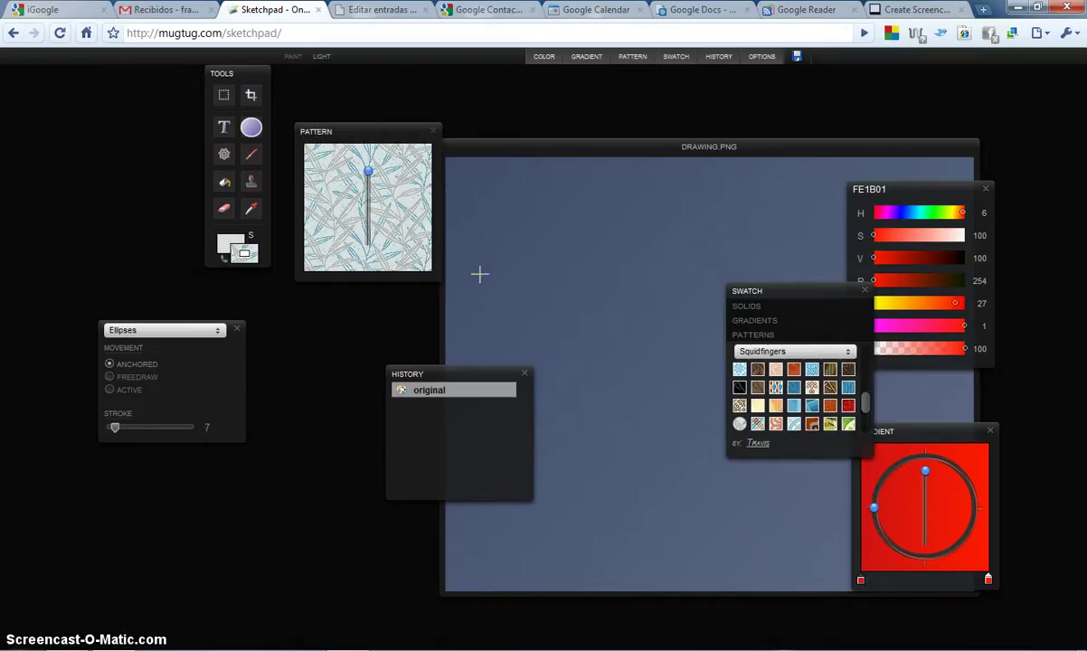
{"action": "left_click_drag", "start_coordinate": [457, 372], "coordinate": [84, 90]}
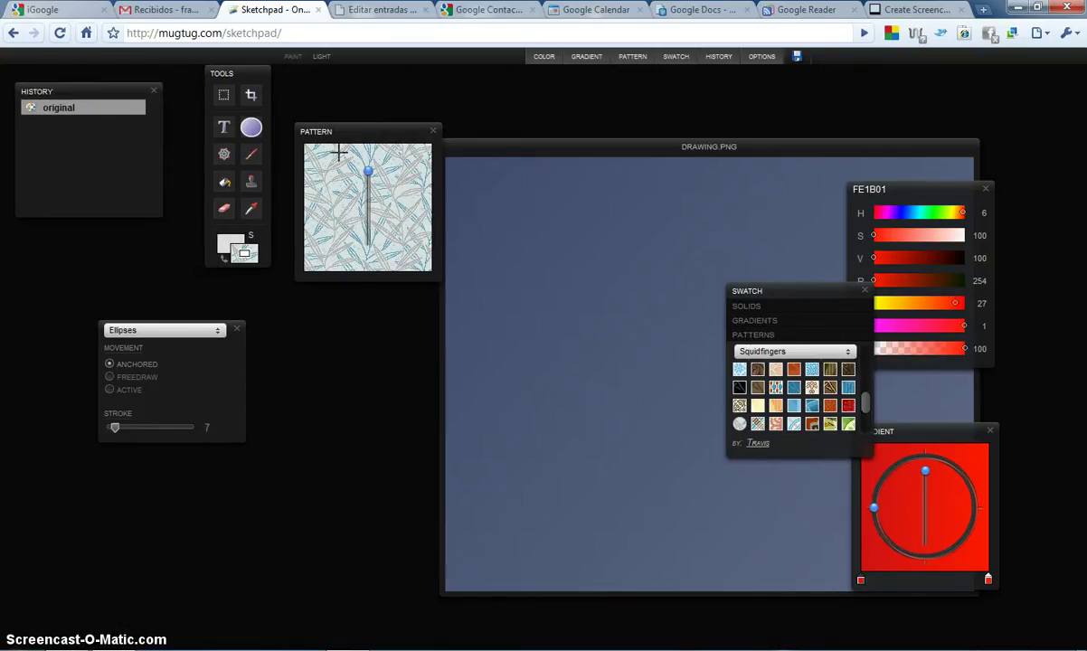
{"action": "left_click_drag", "start_coordinate": [820, 294], "coordinate": [374, 333]}
{"action": "mouse_move", "coordinate": [843, 181]}
{"action": "left_mouse_down"}
{"action": "mouse_move", "coordinate": [854, 179]}
{"action": "mouse_move", "coordinate": [516, 223]}
{"action": "mouse_move", "coordinate": [182, 357]}
{"action": "mouse_move", "coordinate": [158, 395]}
{"action": "mouse_move", "coordinate": [64, 445]}
{"action": "left_mouse_up"}
{"action": "left_click_drag", "start_coordinate": [880, 430], "coordinate": [218, 467]}
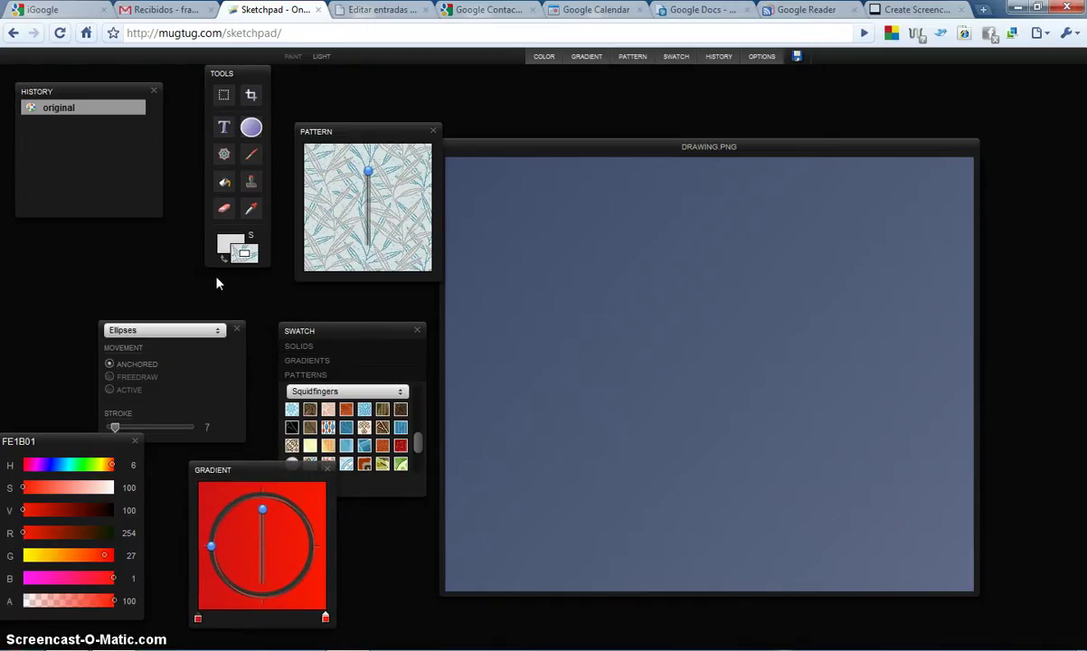
Place the text "Hola" with a stroke of 20 in the upper middle of the canvas
{"action": "left_click", "coordinate": [223, 128]}
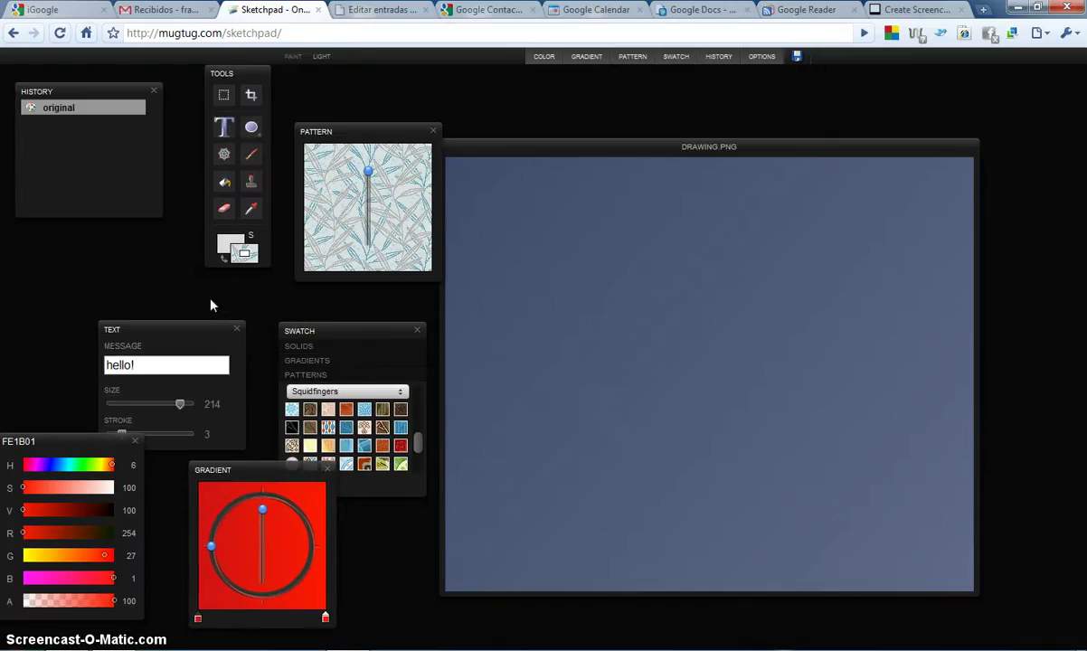
{"action": "mouse_move", "coordinate": [114, 444]}
{"action": "left_mouse_down"}
{"action": "mouse_move", "coordinate": [121, 432]}
{"action": "mouse_move", "coordinate": [189, 435]}
{"action": "left_mouse_up"}
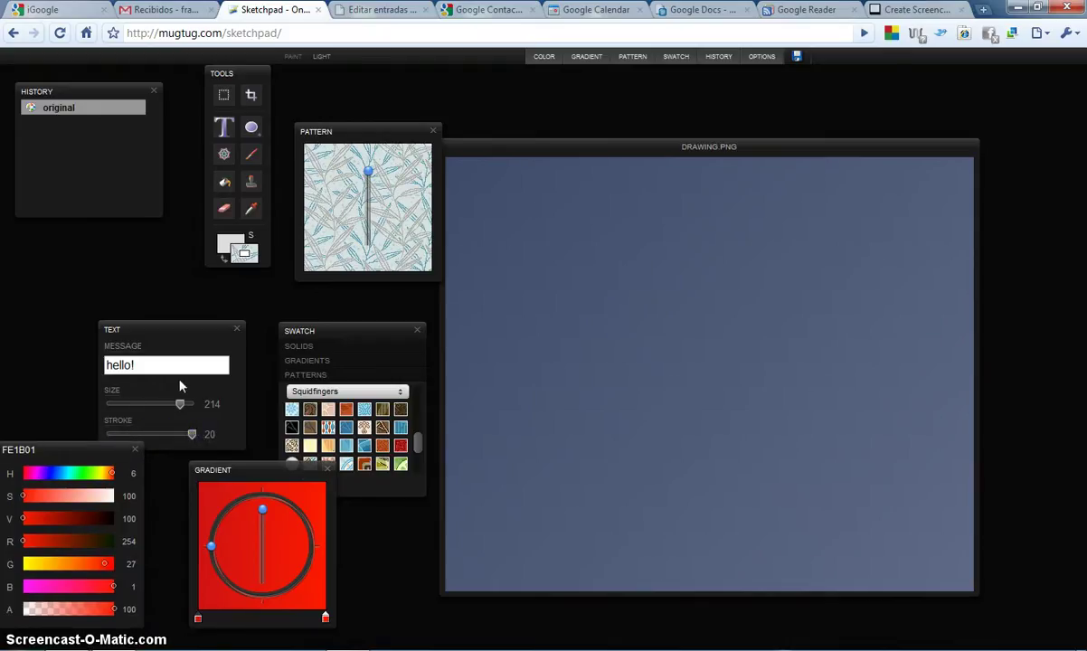
{"action": "left_click_drag", "start_coordinate": [170, 364], "coordinate": [96, 363]}
{"action": "type", "text": "Hola"}
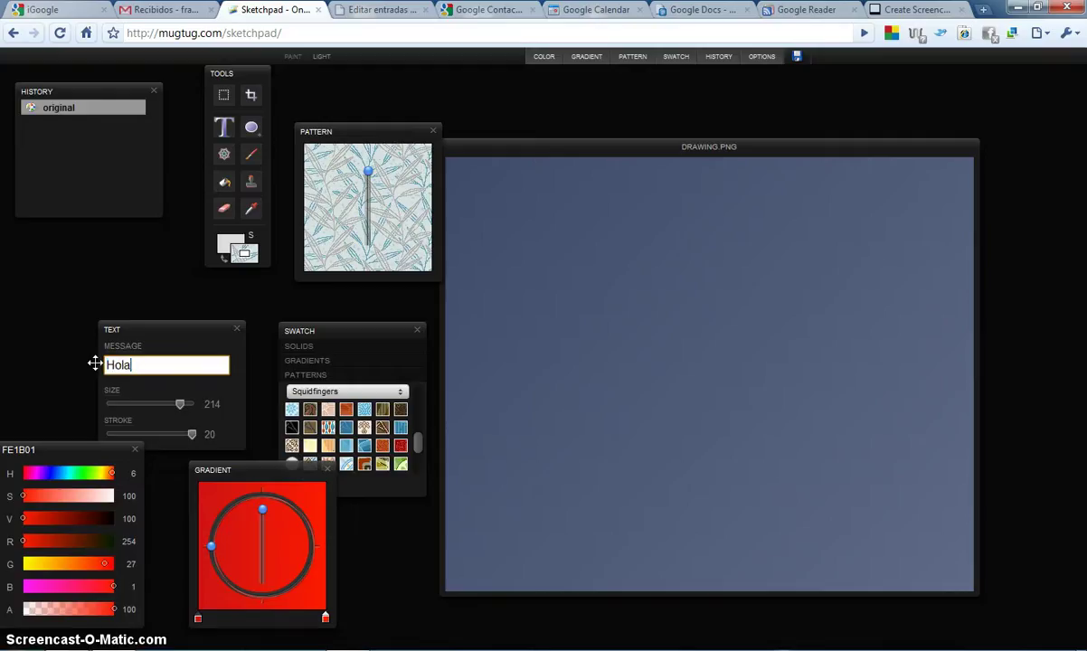
{"action": "left_click", "coordinate": [633, 286]}
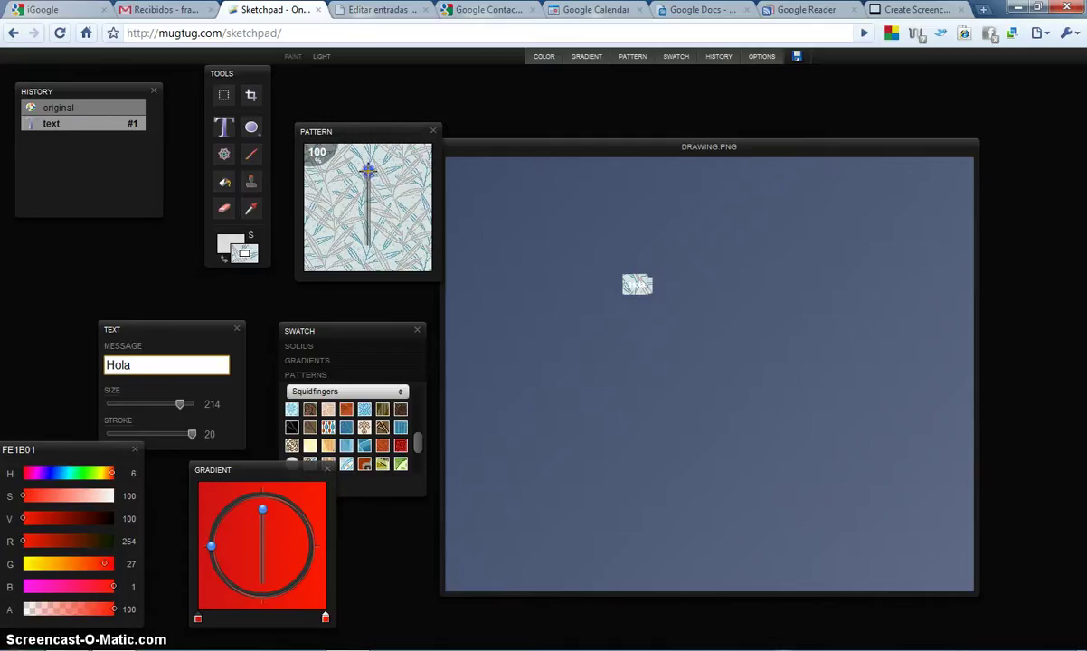
Make the stroke pattern fully transparent and place a second "Hola" below the first text
{"action": "left_click_drag", "start_coordinate": [366, 170], "coordinate": [378, 256]}
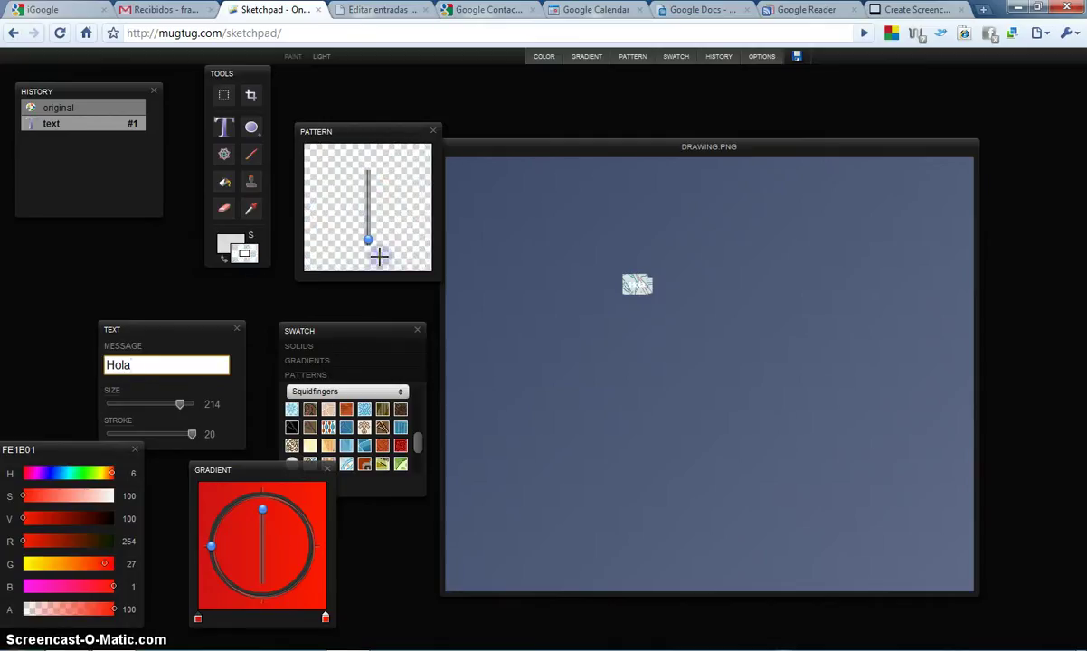
{"action": "left_click", "coordinate": [633, 356]}
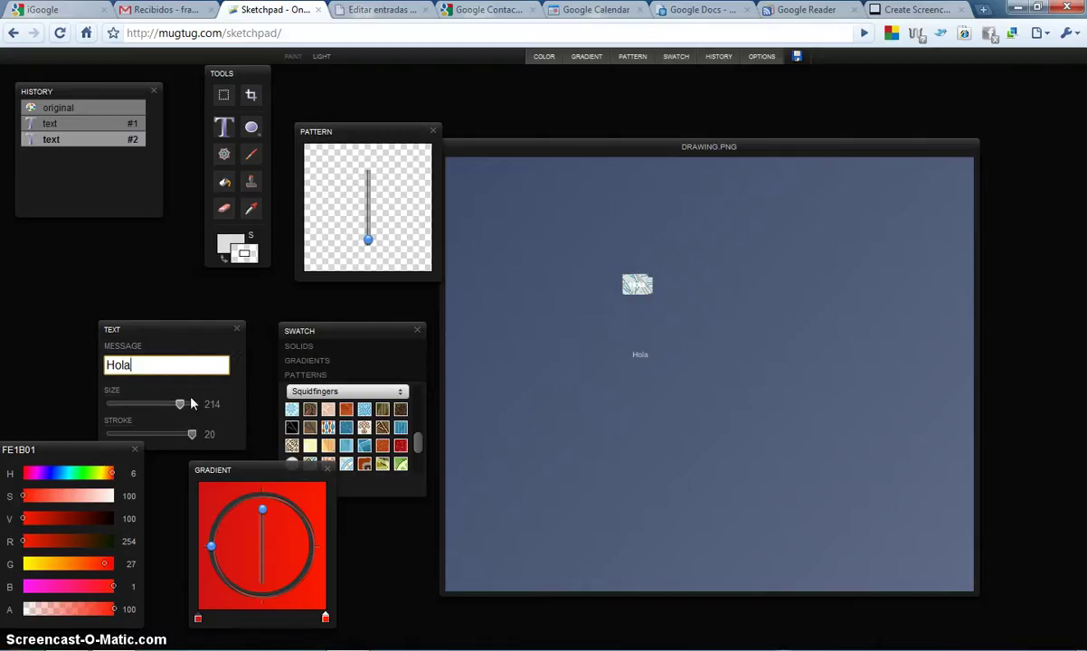
Set the text size to 256, add "Hola" beside the previous text and paint a diagonal trail of it below
{"action": "left_click_drag", "start_coordinate": [180, 404], "coordinate": [201, 409]}
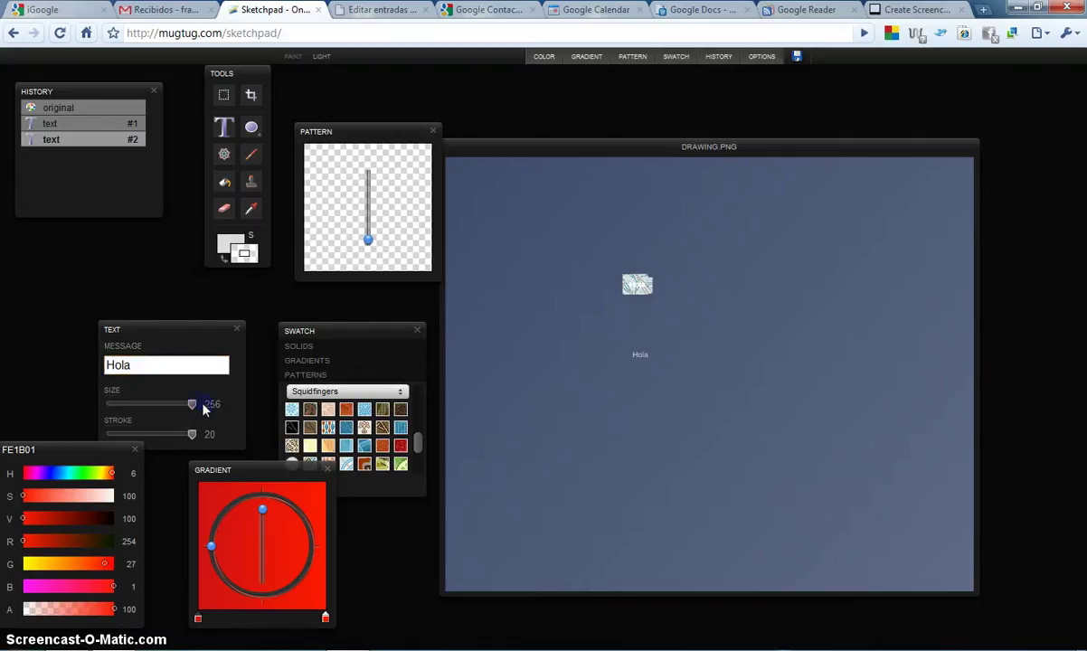
{"action": "left_click", "coordinate": [573, 358]}
{"action": "mouse_move", "coordinate": [602, 403]}
{"action": "left_mouse_down"}
{"action": "mouse_move", "coordinate": [714, 462]}
{"action": "mouse_move", "coordinate": [703, 467]}
{"action": "left_mouse_up"}
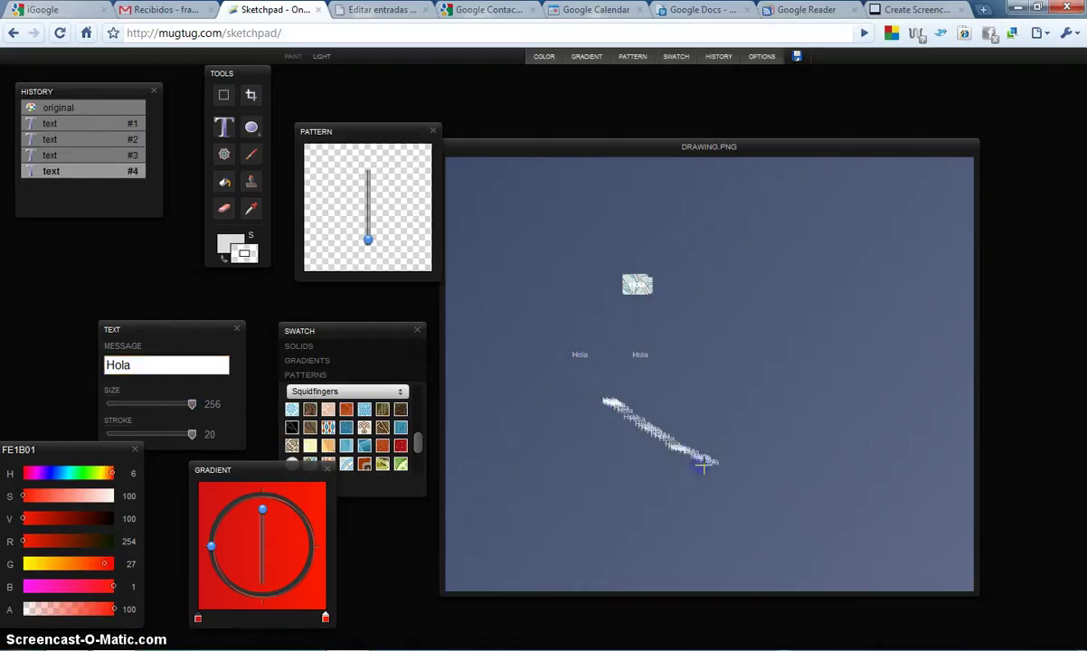
Step the drawing back through its history to text #1, and restore it up to text #4
{"action": "left_click", "coordinate": [122, 149]}
{"action": "left_click", "coordinate": [106, 125]}
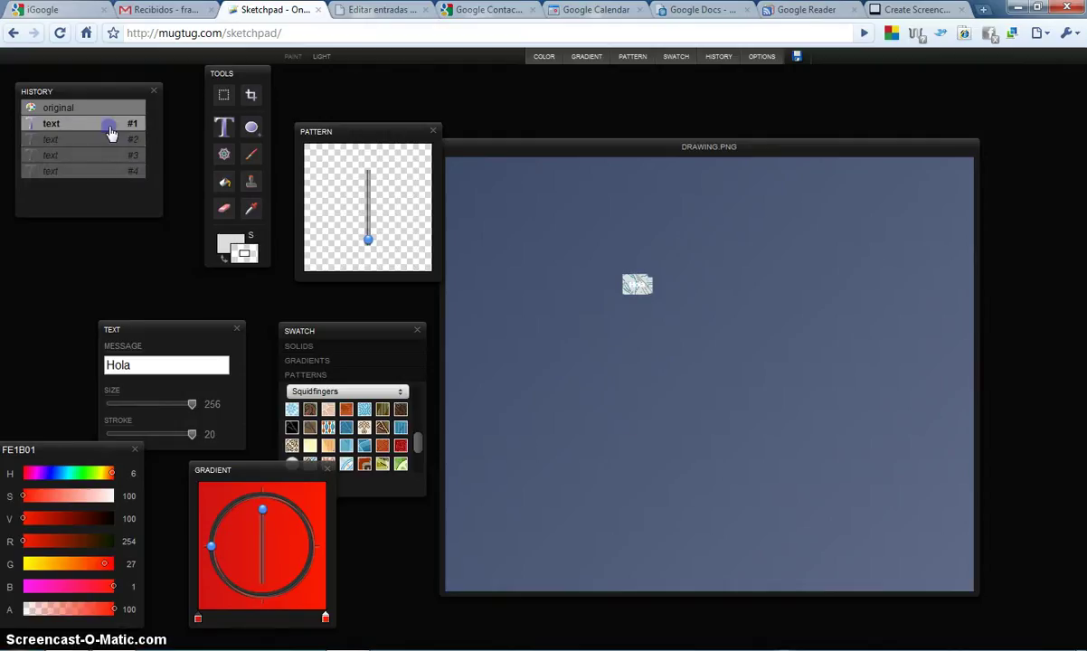
{"action": "left_click", "coordinate": [108, 141]}
{"action": "left_click", "coordinate": [108, 154]}
{"action": "left_click", "coordinate": [109, 171]}
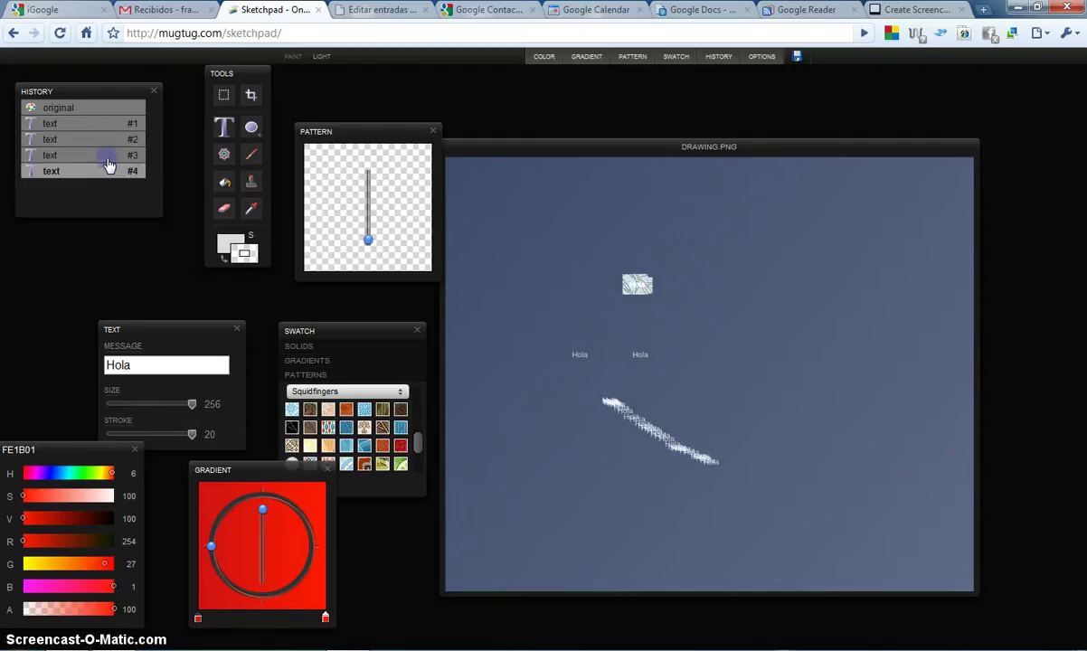
Draw a large ellipse right of the texts and a smaller one below them, outlined with the red gradient at opacity 22
{"action": "left_click", "coordinate": [252, 128]}
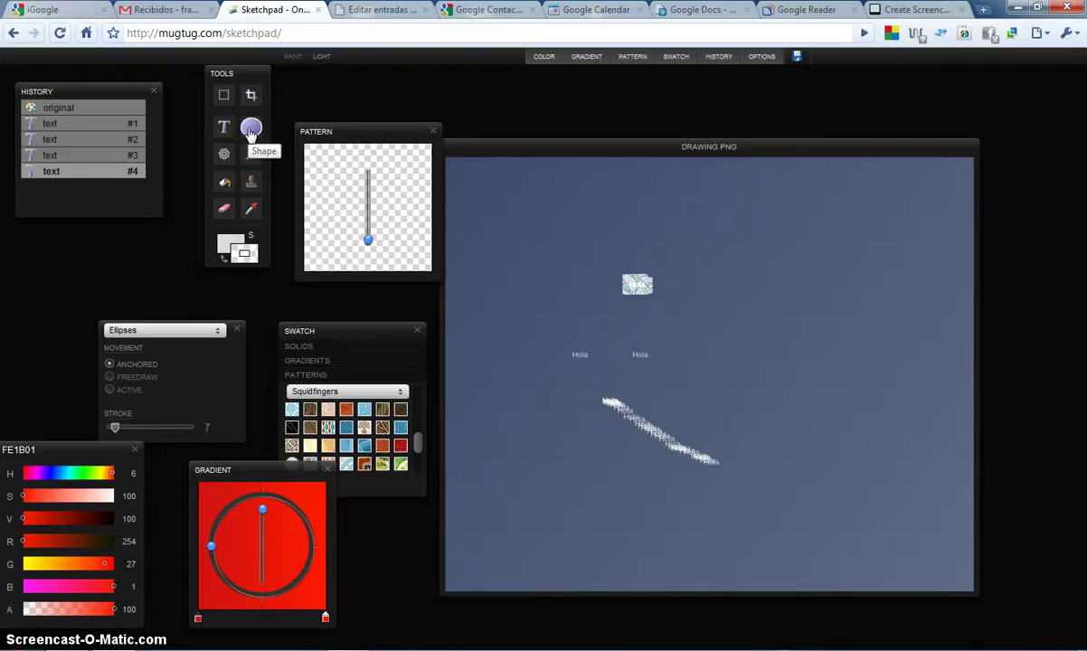
{"action": "left_click_drag", "start_coordinate": [684, 235], "coordinate": [885, 412]}
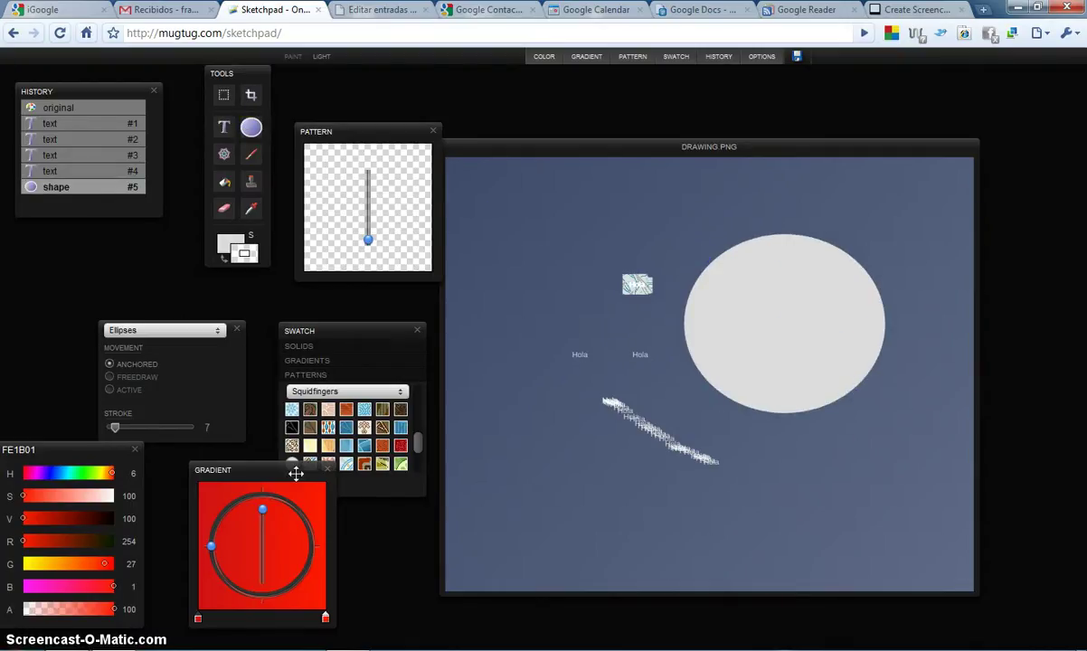
{"action": "left_click_drag", "start_coordinate": [272, 498], "coordinate": [262, 562]}
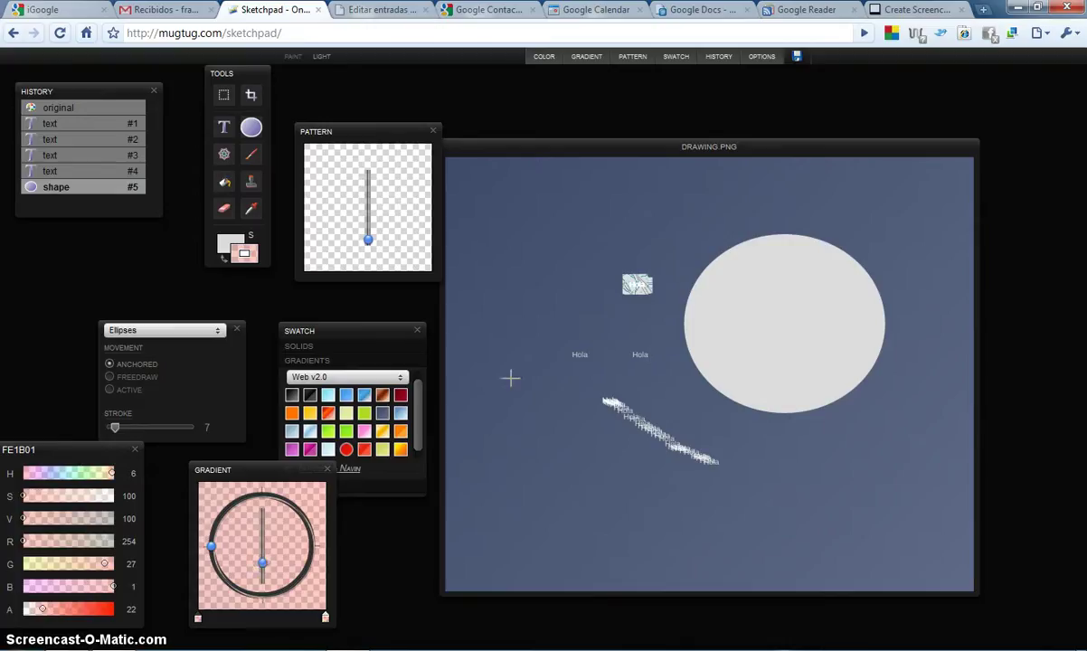
{"action": "left_click_drag", "start_coordinate": [530, 377], "coordinate": [687, 459]}
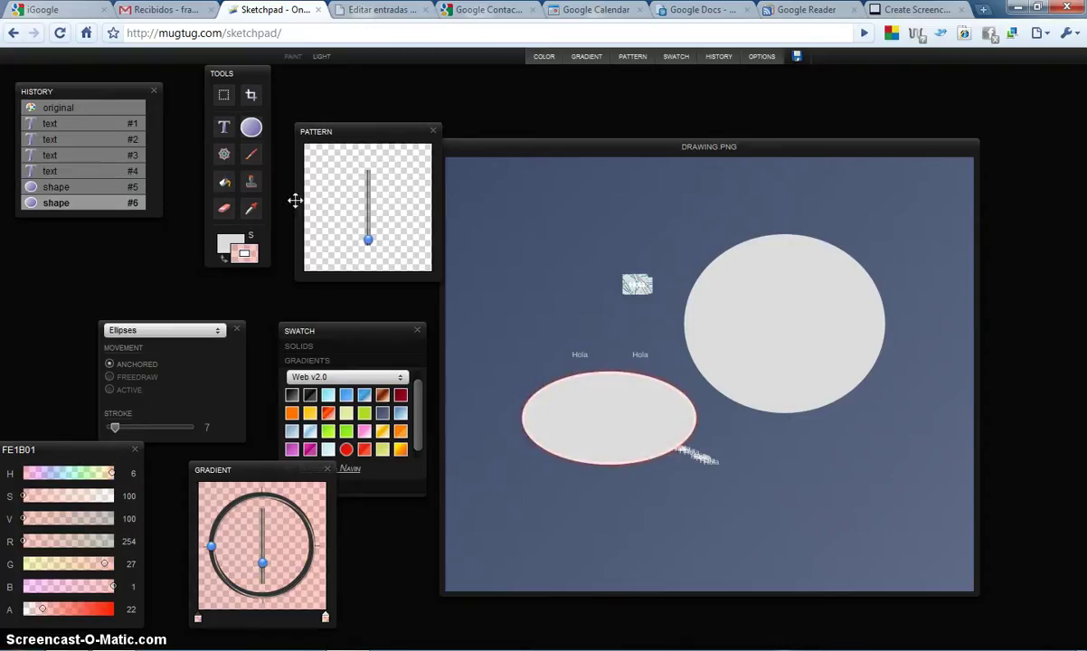
Stamp two butterflies from the Butterflies brush set in the upper-left area of the canvas
{"action": "left_click", "coordinate": [251, 188]}
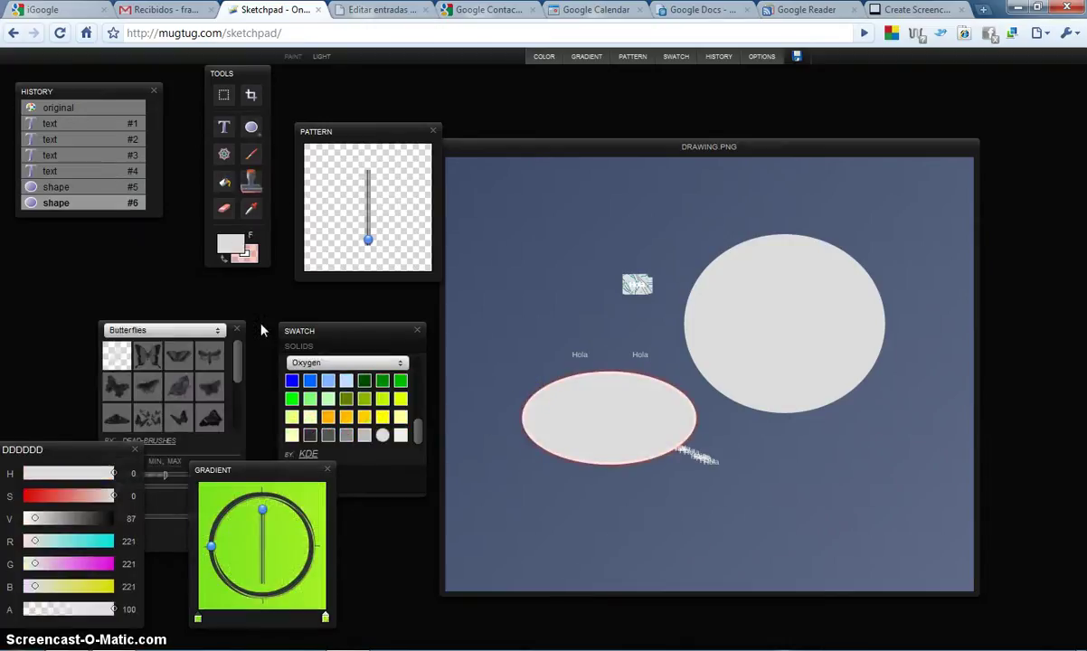
{"action": "left_click", "coordinate": [150, 389]}
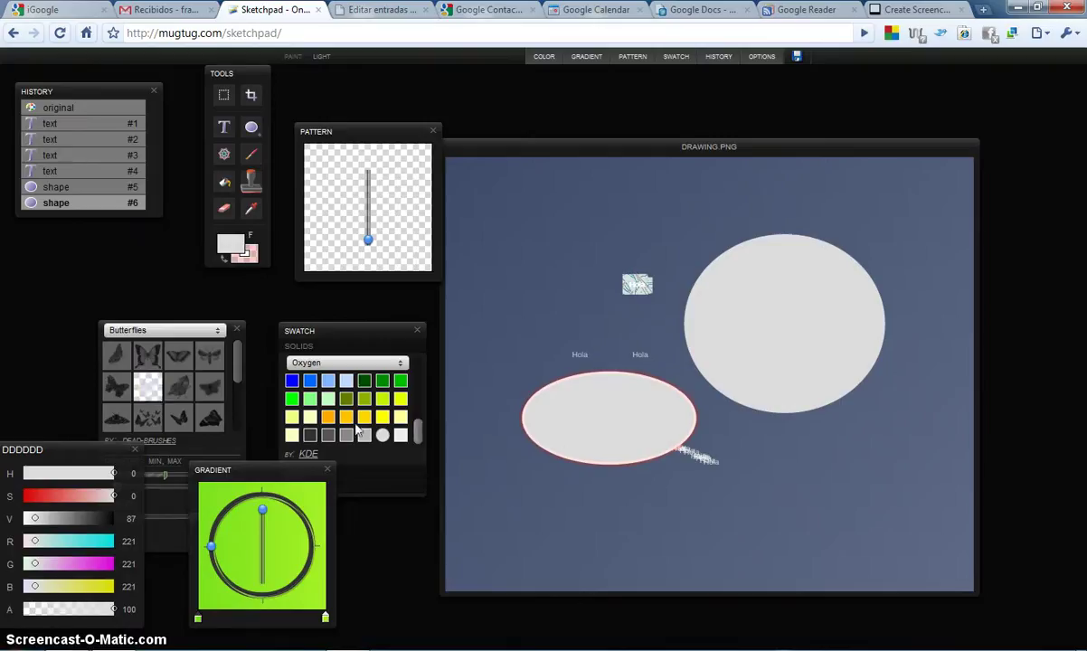
{"action": "left_click", "coordinate": [537, 221]}
{"action": "left_click", "coordinate": [521, 282]}
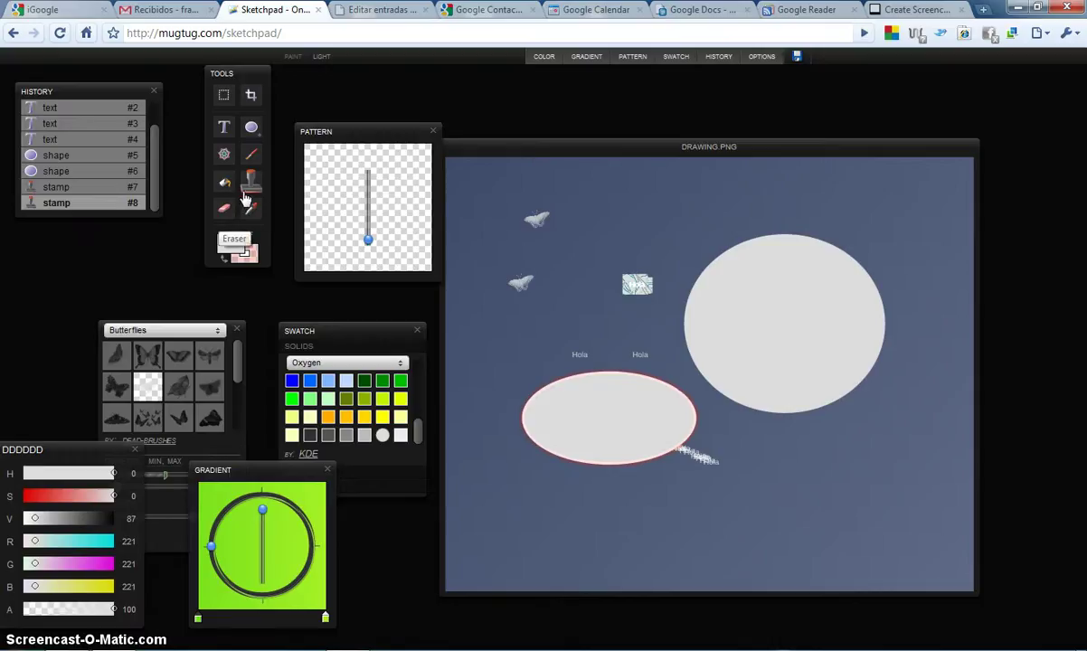
Close the Color palette and stamp two broad leaves from the Leafs brush set to the right of the butterflies
{"action": "left_click", "coordinate": [166, 329]}
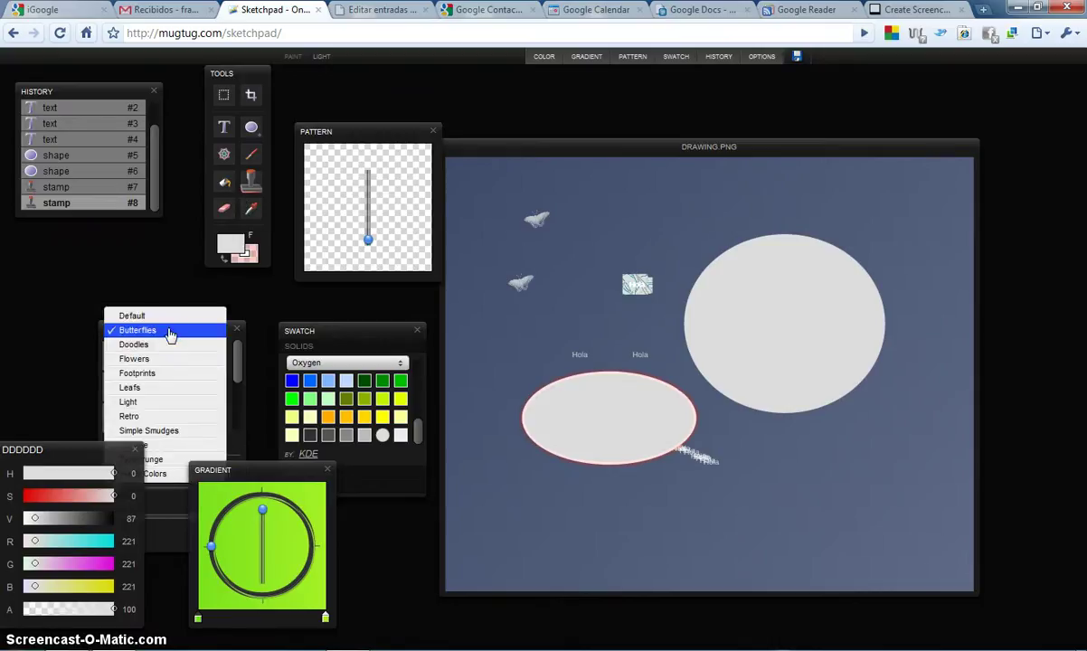
{"action": "left_click", "coordinate": [136, 445]}
{"action": "left_click", "coordinate": [210, 337]}
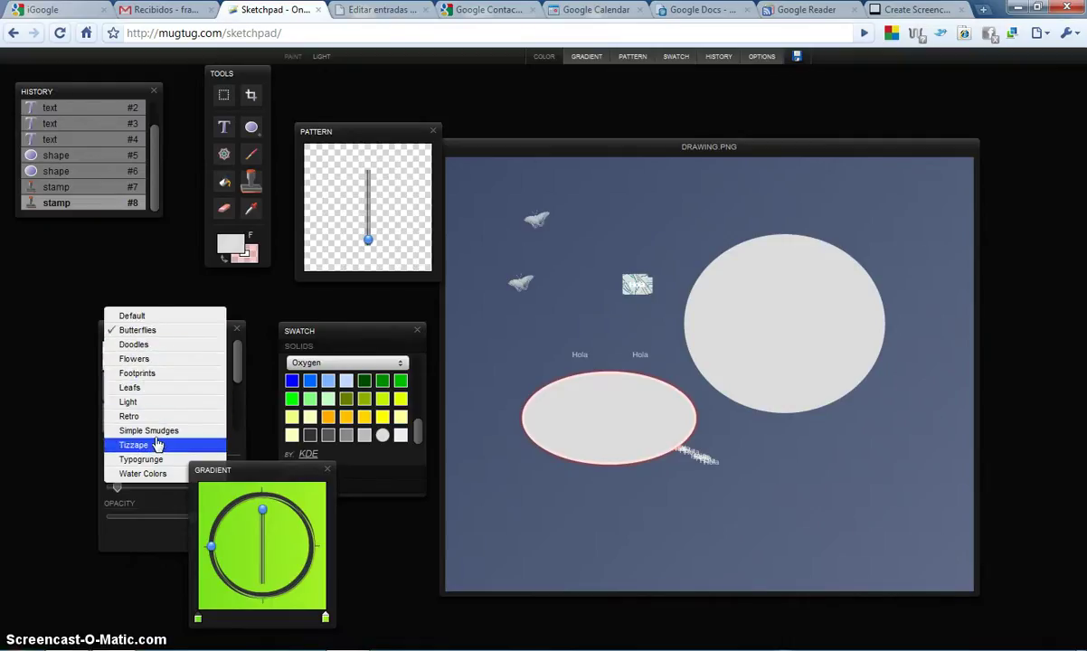
{"action": "left_click", "coordinate": [135, 387]}
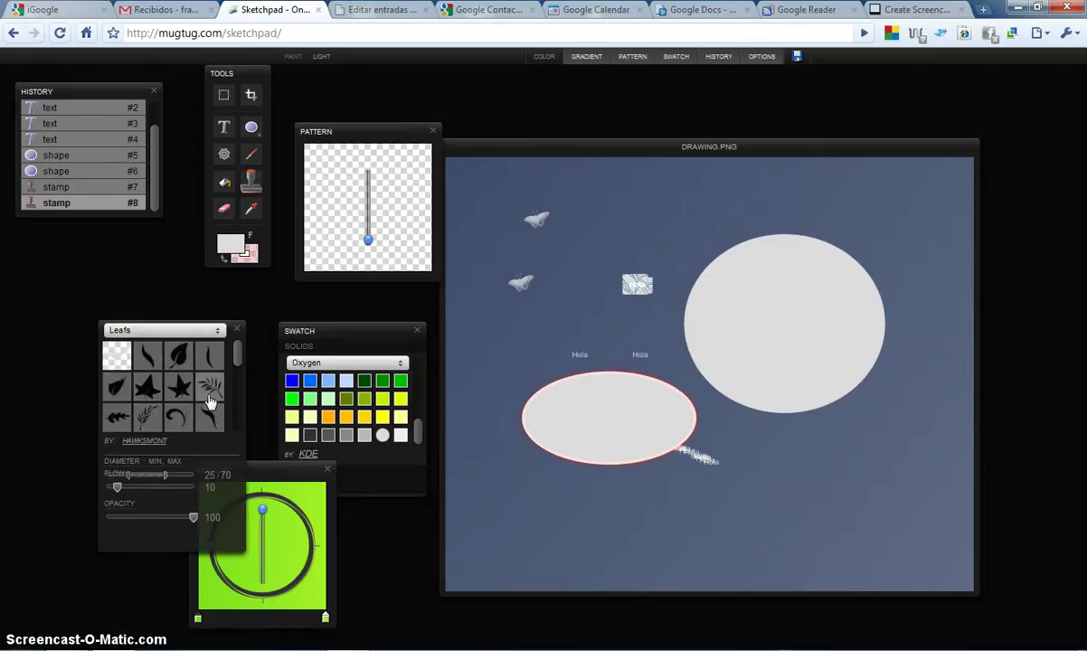
{"action": "left_click", "coordinate": [179, 357]}
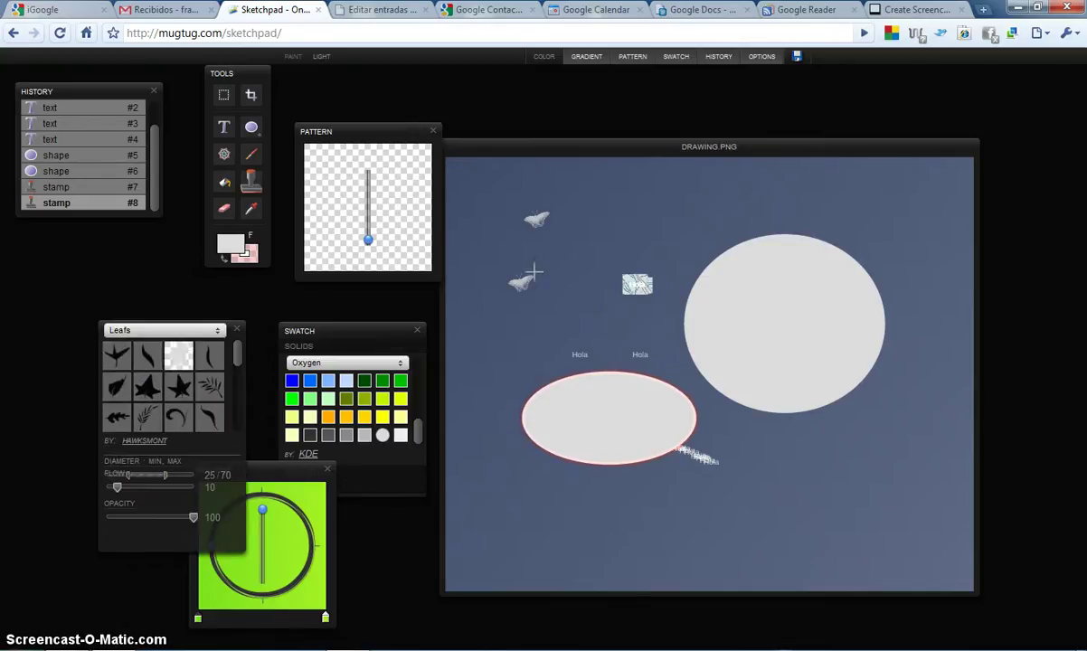
{"action": "left_click", "coordinate": [638, 201]}
{"action": "left_click", "coordinate": [586, 271]}
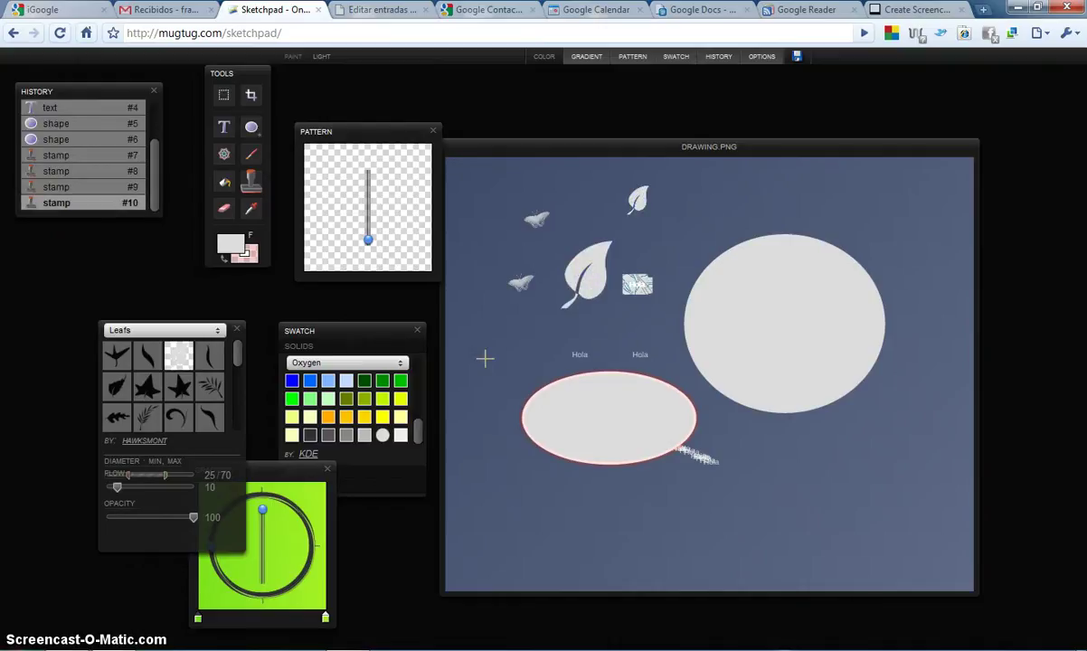
Fill the leaf stamp with the opaque second Squidfingers pattern and stamp two leaves near the canvas's lower edge
{"action": "left_click_drag", "start_coordinate": [367, 238], "coordinate": [369, 172]}
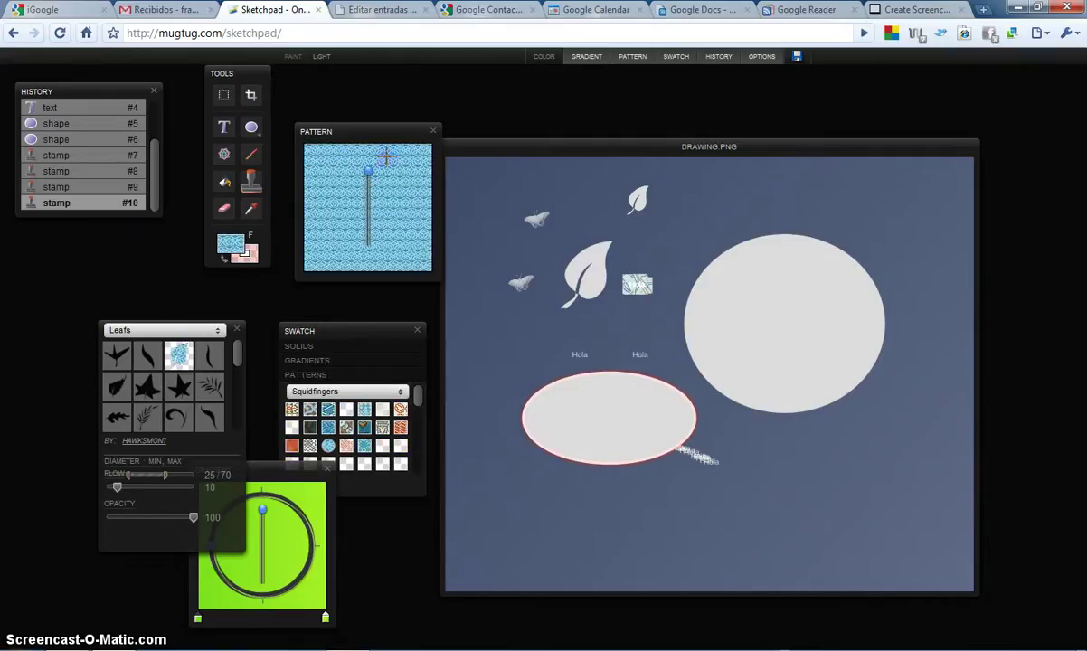
{"action": "left_click", "coordinate": [310, 410]}
{"action": "left_click", "coordinate": [489, 484]}
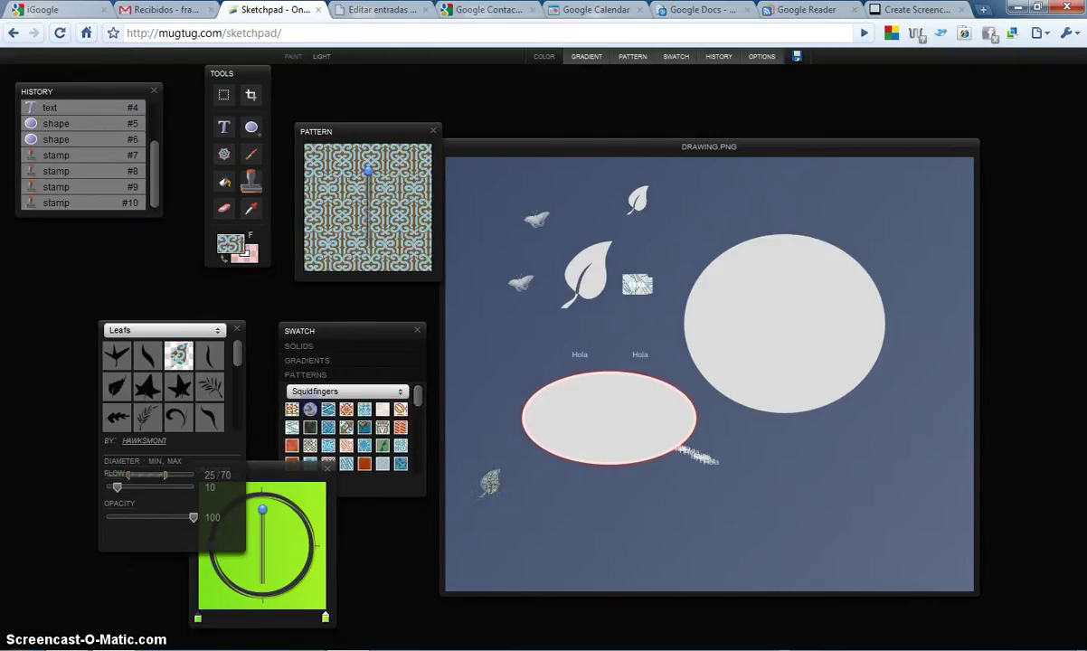
{"action": "left_click", "coordinate": [578, 511]}
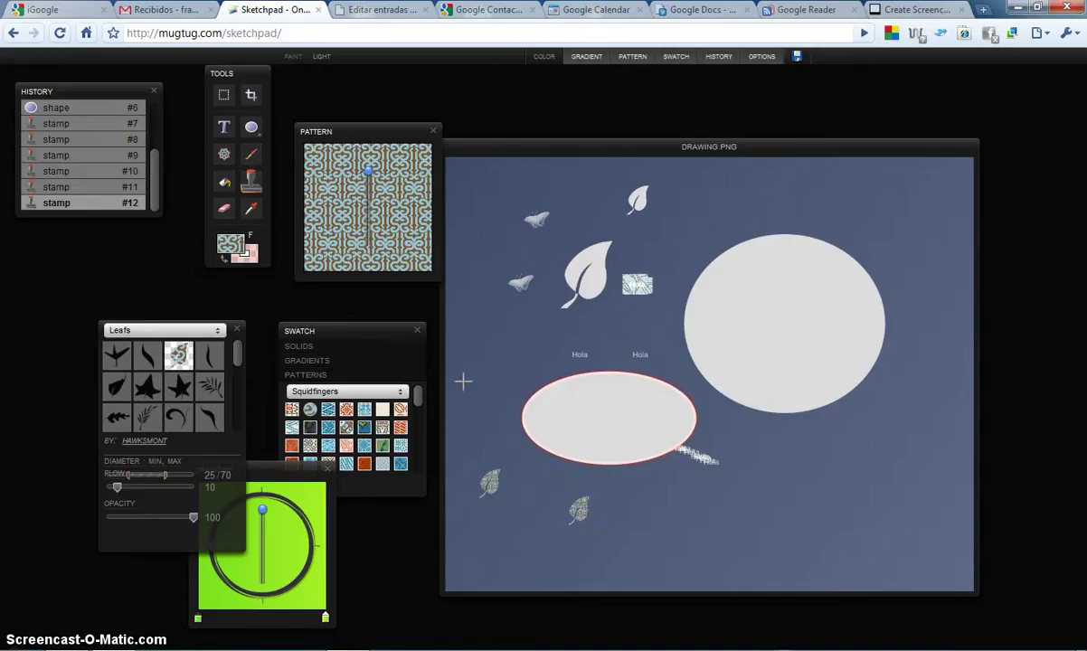
Fill the leaf stamp with the first Gaudi pattern and stamp leaves over the large ellipse's upper-right edge
{"action": "left_click", "coordinate": [397, 395]}
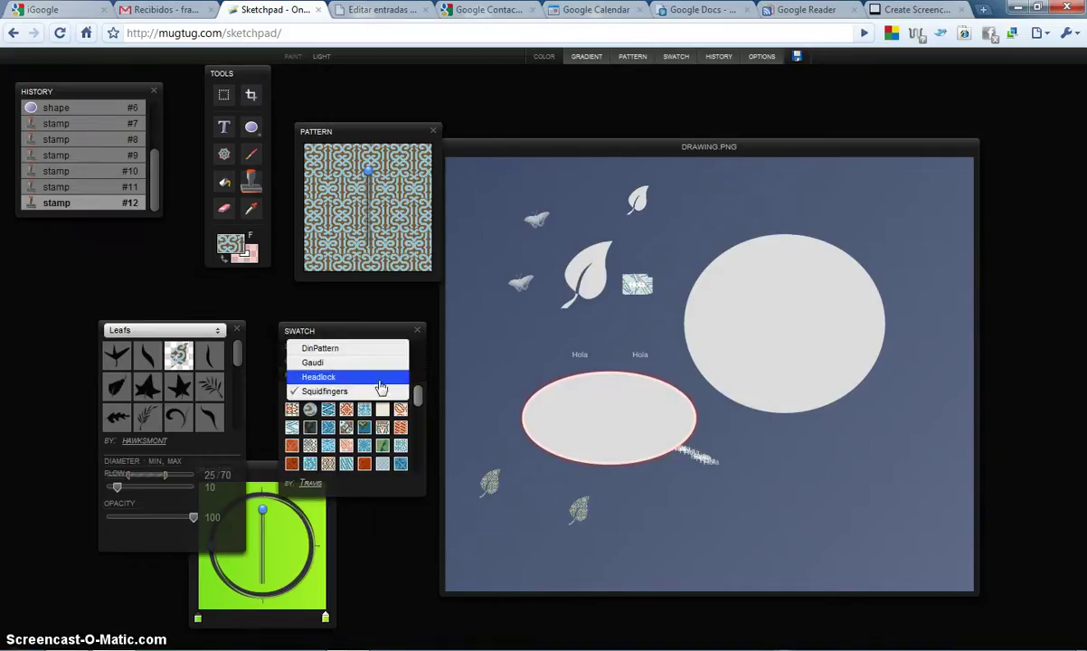
{"action": "left_click", "coordinate": [351, 367]}
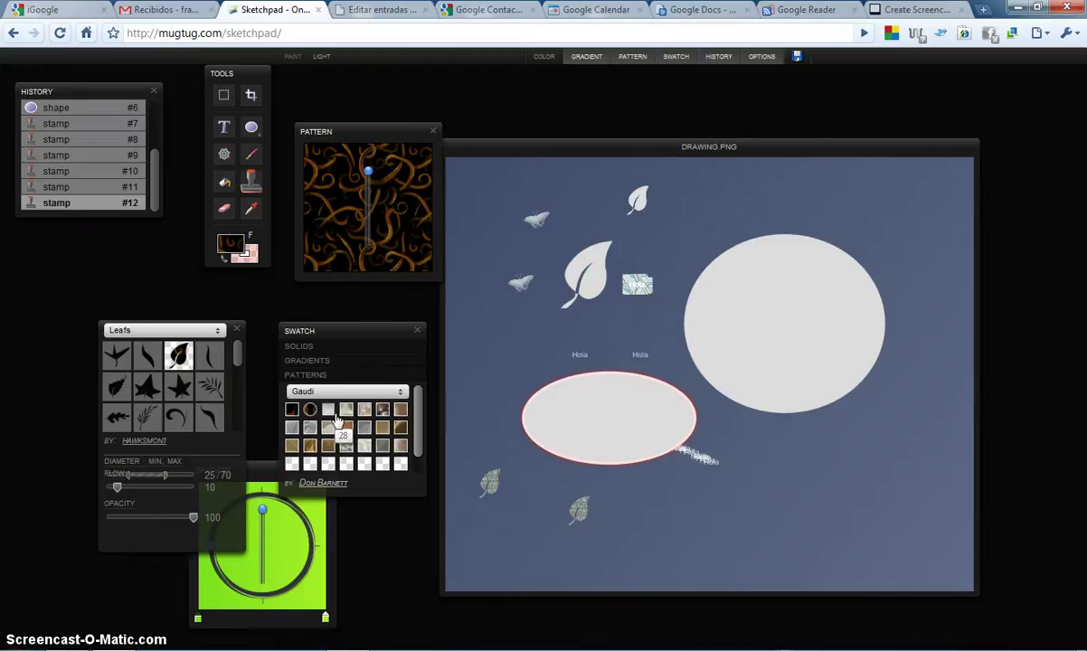
{"action": "left_click", "coordinate": [293, 410]}
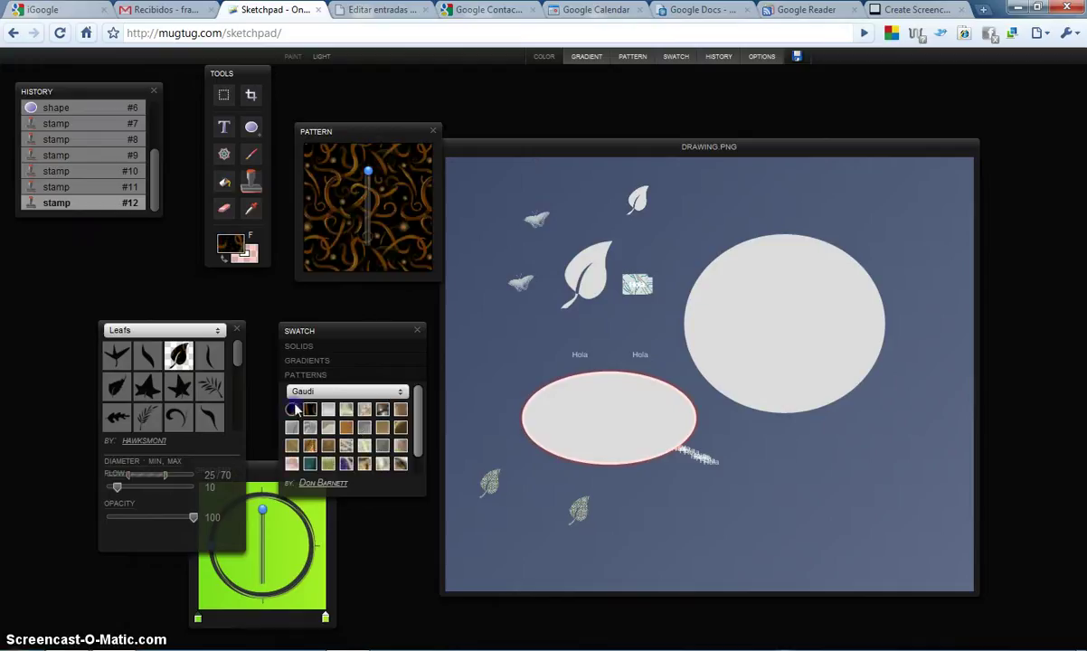
{"action": "left_click", "coordinate": [854, 215]}
{"action": "left_click", "coordinate": [858, 214]}
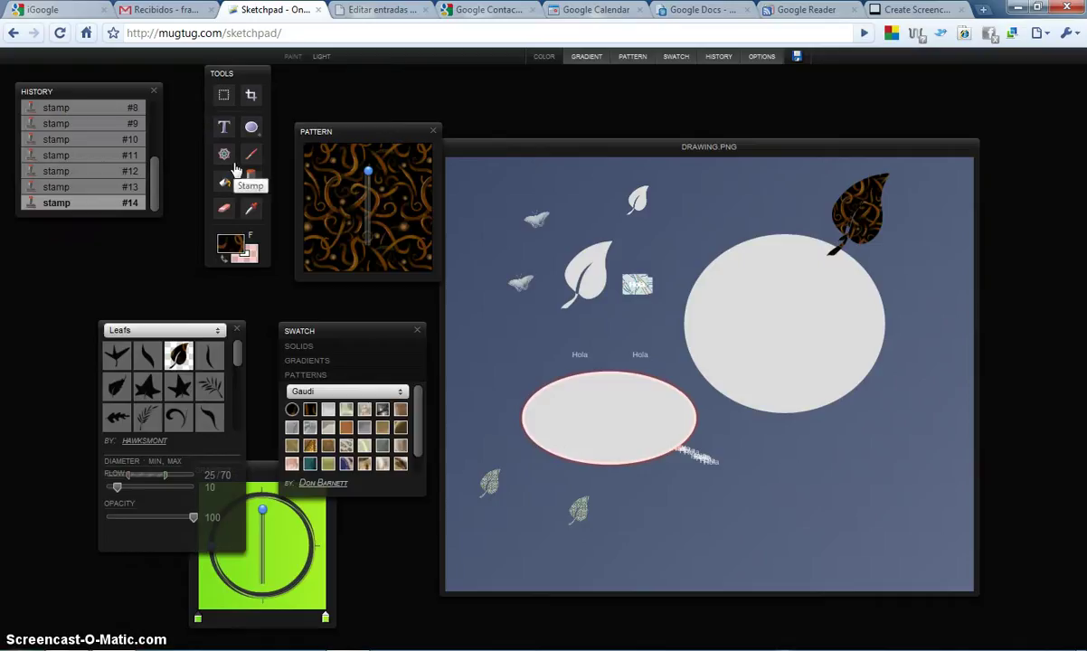
Flood the canvas background with the dark Gaudi pattern and draw a red Hypotrochoid band diagonally from upper left to lower right
{"action": "left_click", "coordinate": [226, 185]}
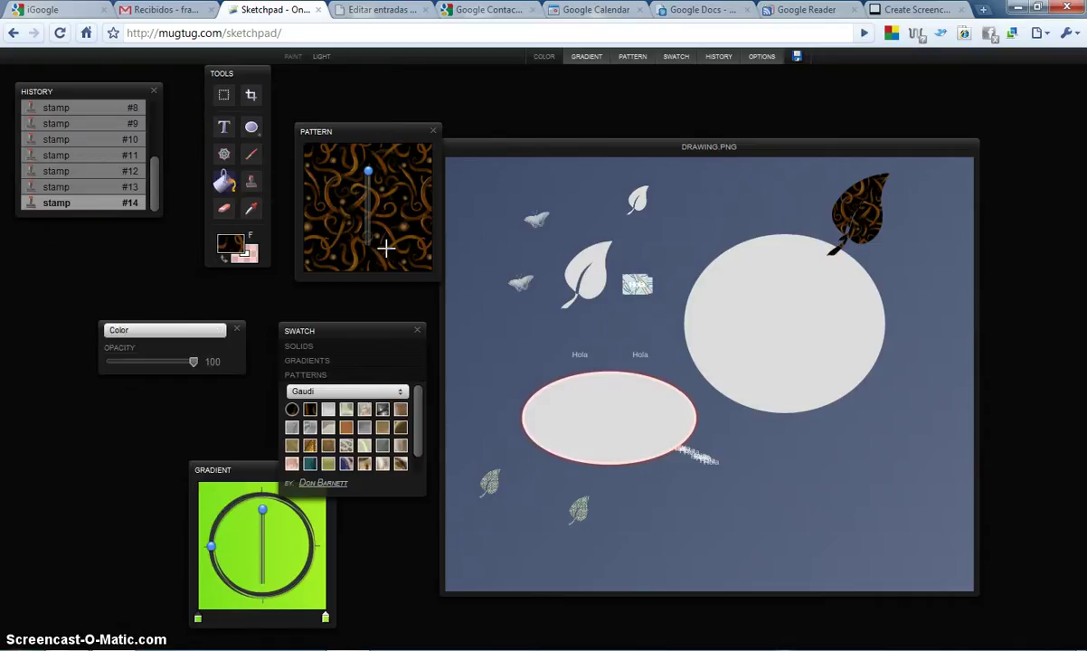
{"action": "left_click", "coordinate": [468, 275]}
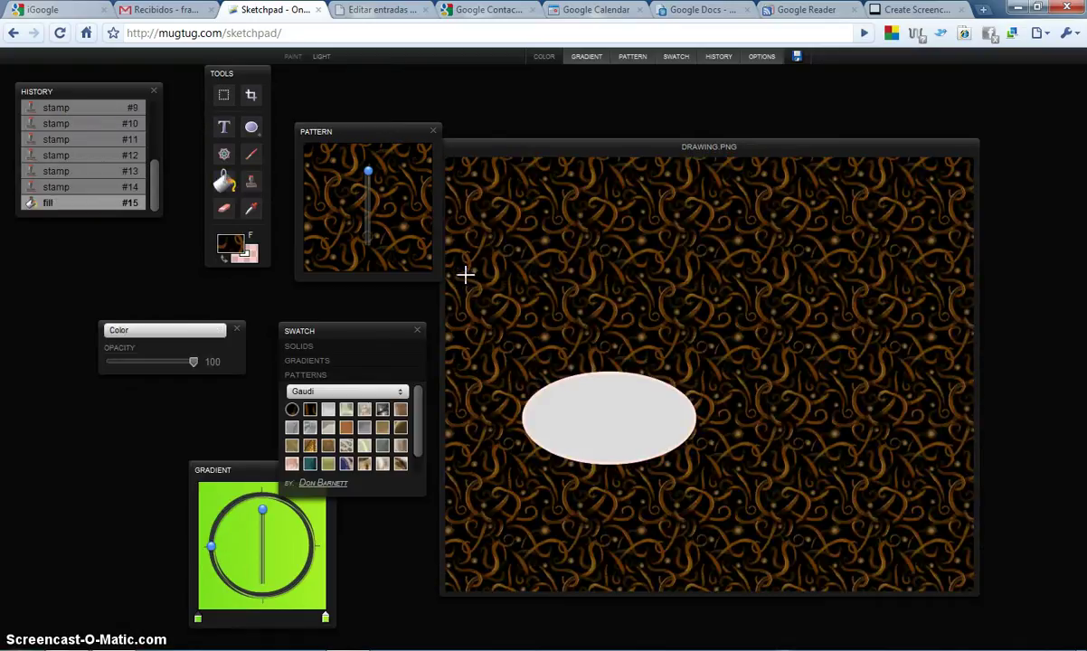
{"action": "left_click", "coordinate": [224, 156]}
{"action": "mouse_move", "coordinate": [493, 204]}
{"action": "left_mouse_down"}
{"action": "mouse_move", "coordinate": [604, 269]}
{"action": "mouse_move", "coordinate": [759, 393]}
{"action": "mouse_move", "coordinate": [857, 493]}
{"action": "left_mouse_up"}
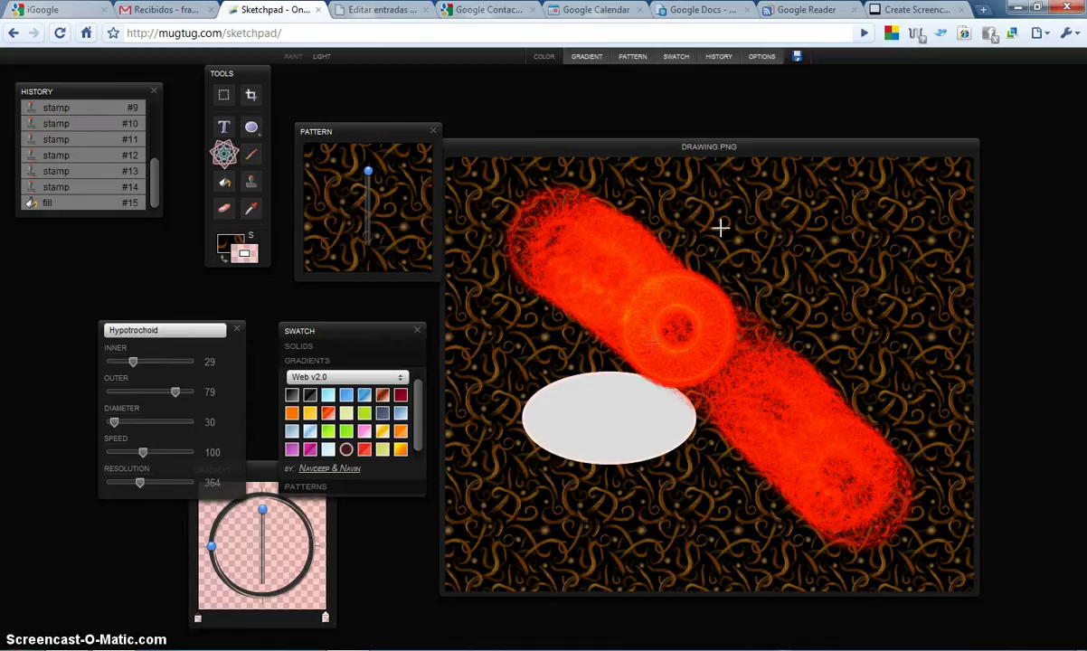
Export the drawing as an image, save it to the Escritorio folder as PNG file descarga, and close the exported image's page
{"action": "left_click", "coordinate": [797, 57]}
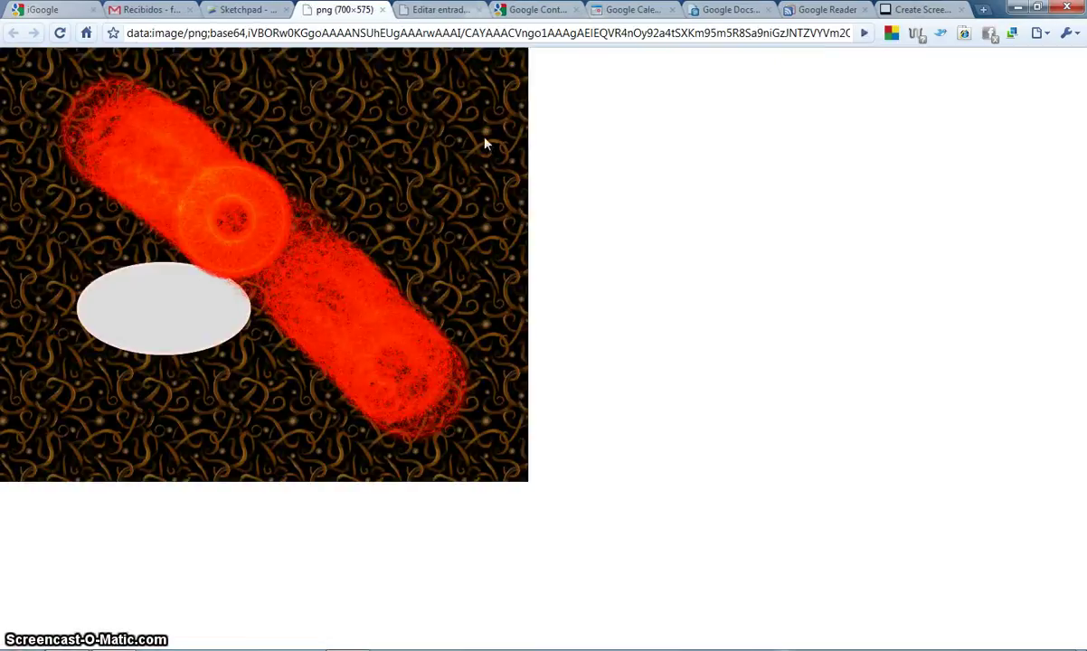
{"action": "right_click", "coordinate": [299, 181]}
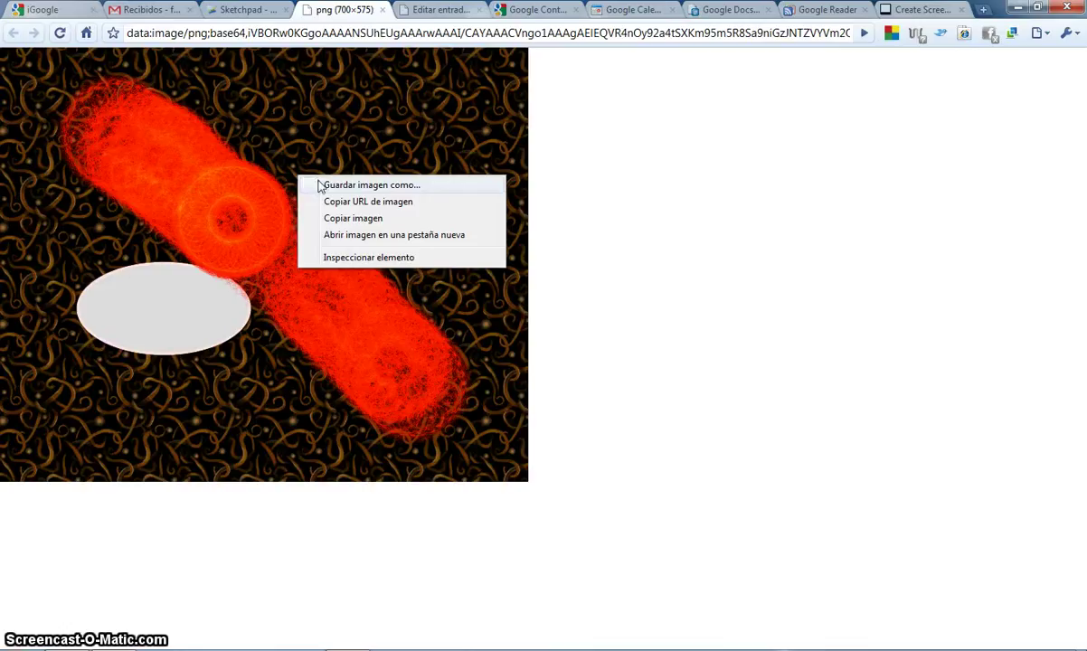
{"action": "left_click", "coordinate": [316, 184]}
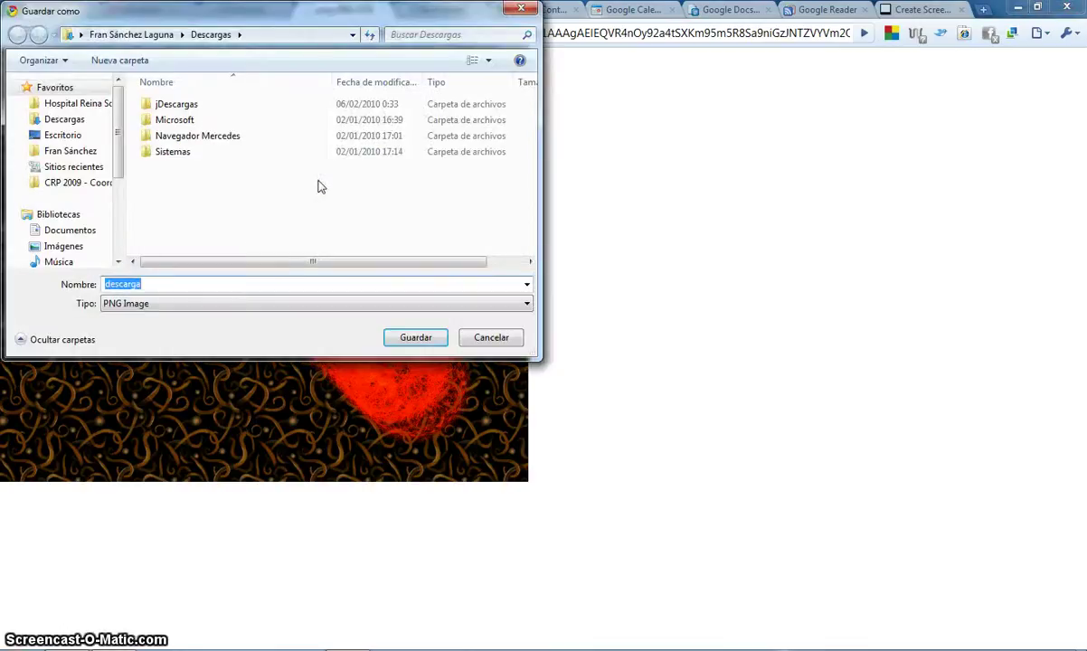
{"action": "left_click", "coordinate": [65, 135]}
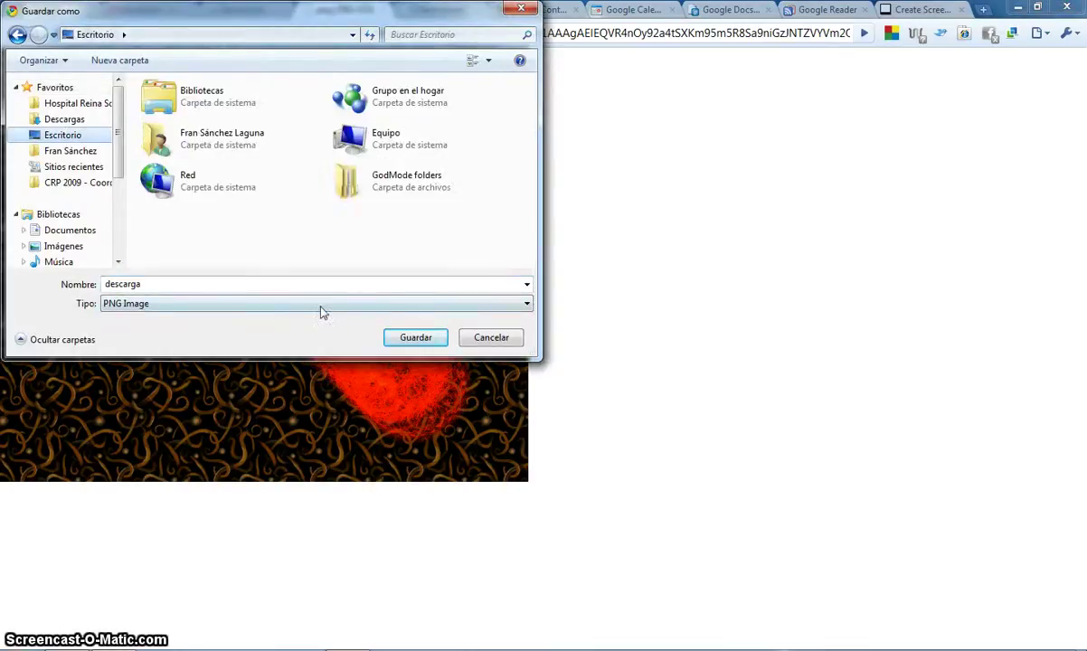
{"action": "left_click", "coordinate": [416, 337]}
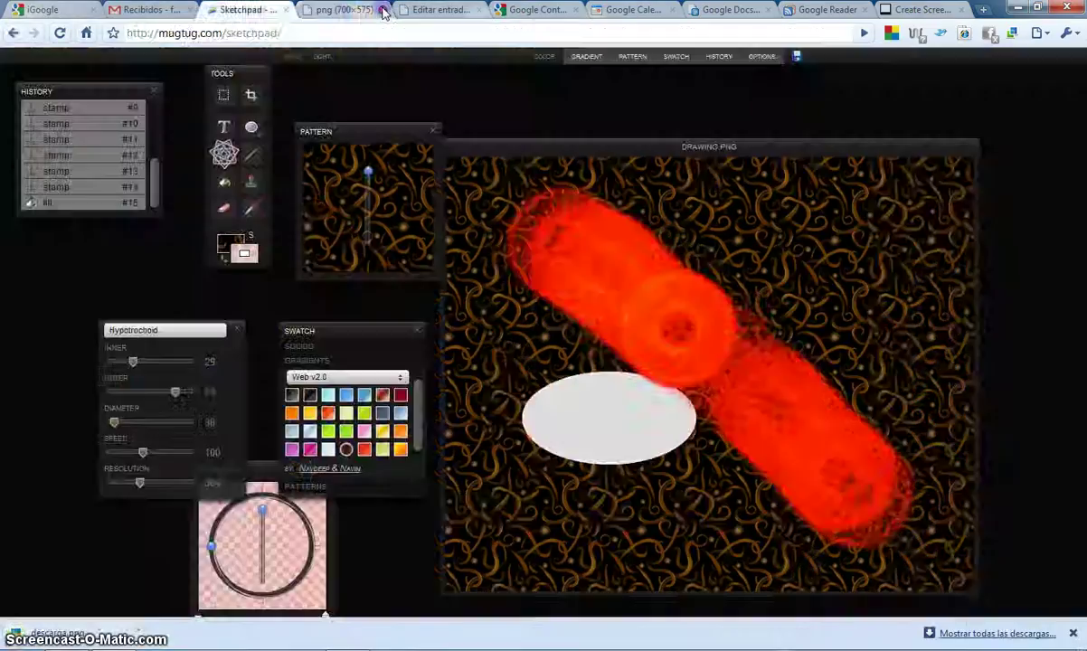
{"action": "left_click", "coordinate": [383, 9]}
Show the desktop, move the descarga image toward its middle, and open the image to check it before closing the viewer
{"action": "key", "text": "super+d"}
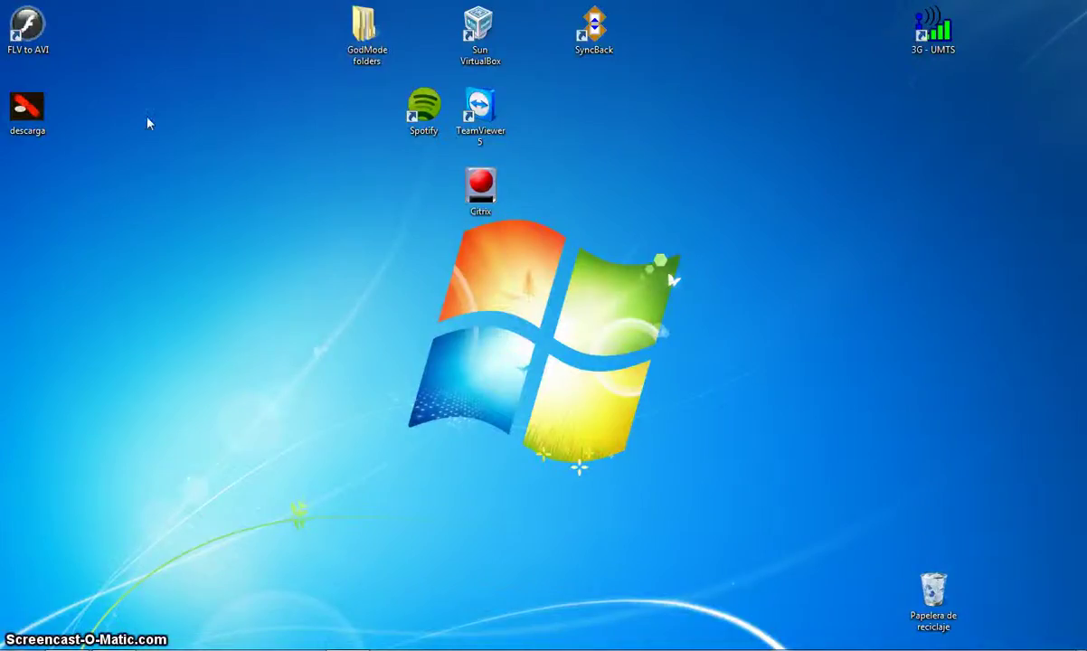
{"action": "left_click_drag", "start_coordinate": [27, 106], "coordinate": [262, 268]}
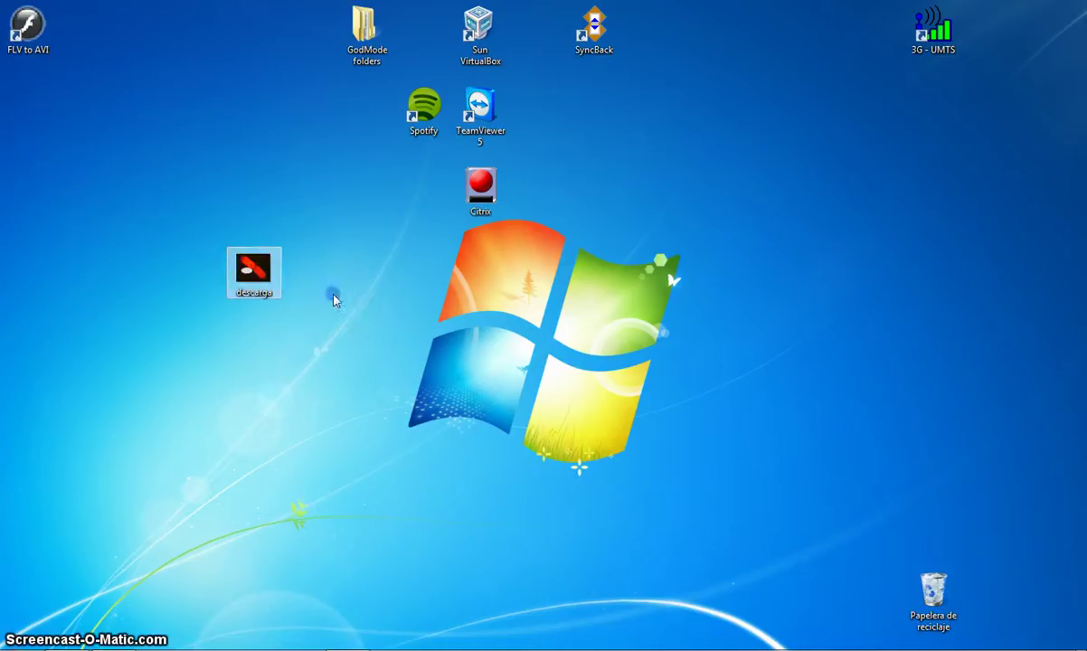
{"action": "double_click", "coordinate": [257, 268]}
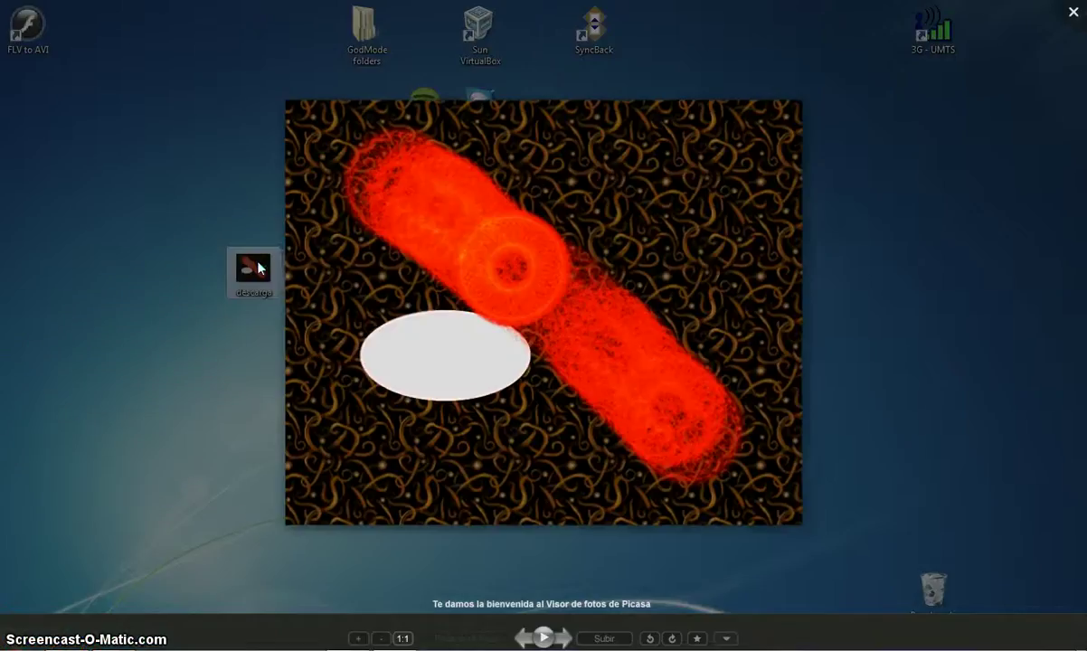
{"action": "key", "text": "Escape"}
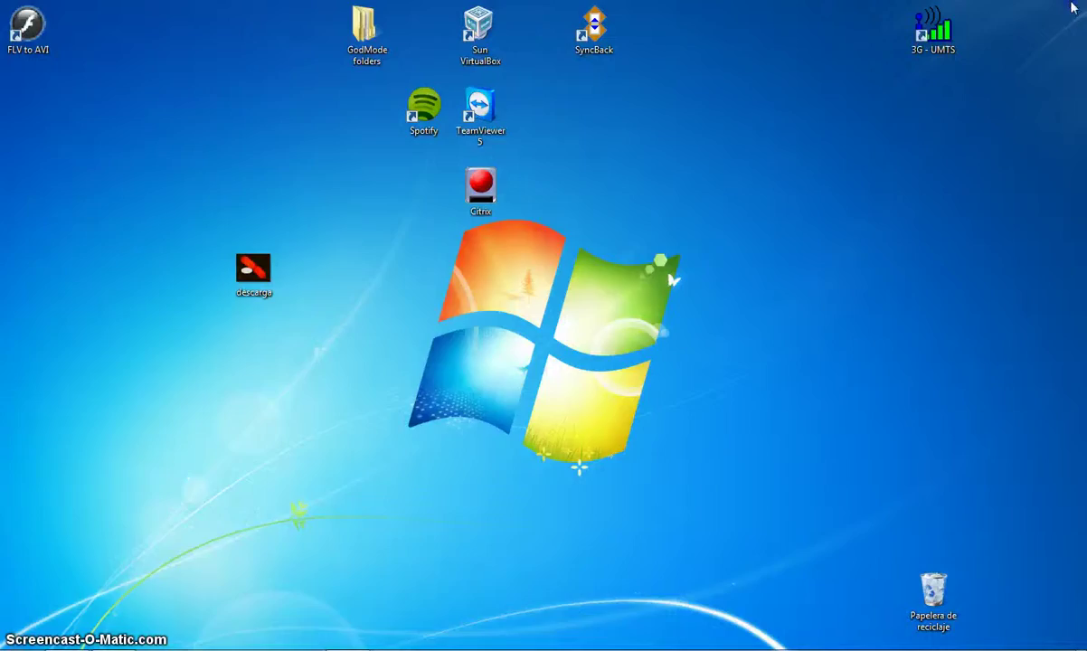
Delete the descarga image file from the desktop
{"action": "left_click_drag", "start_coordinate": [215, 188], "coordinate": [294, 292]}
{"action": "key", "text": "Delete"}
{"action": "key", "text": "Return"}
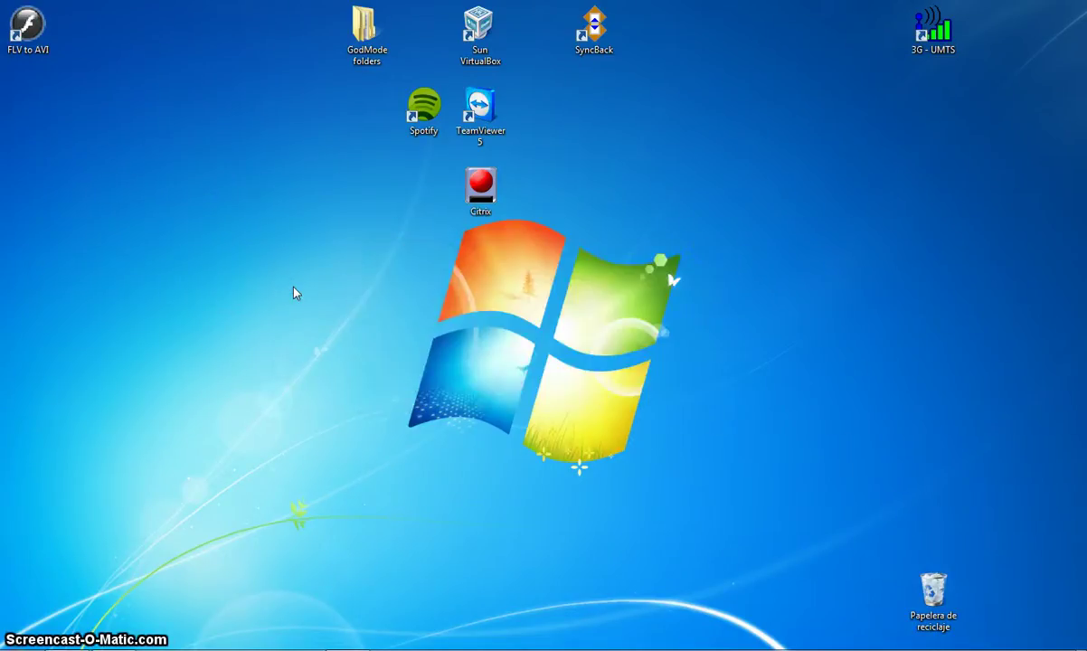